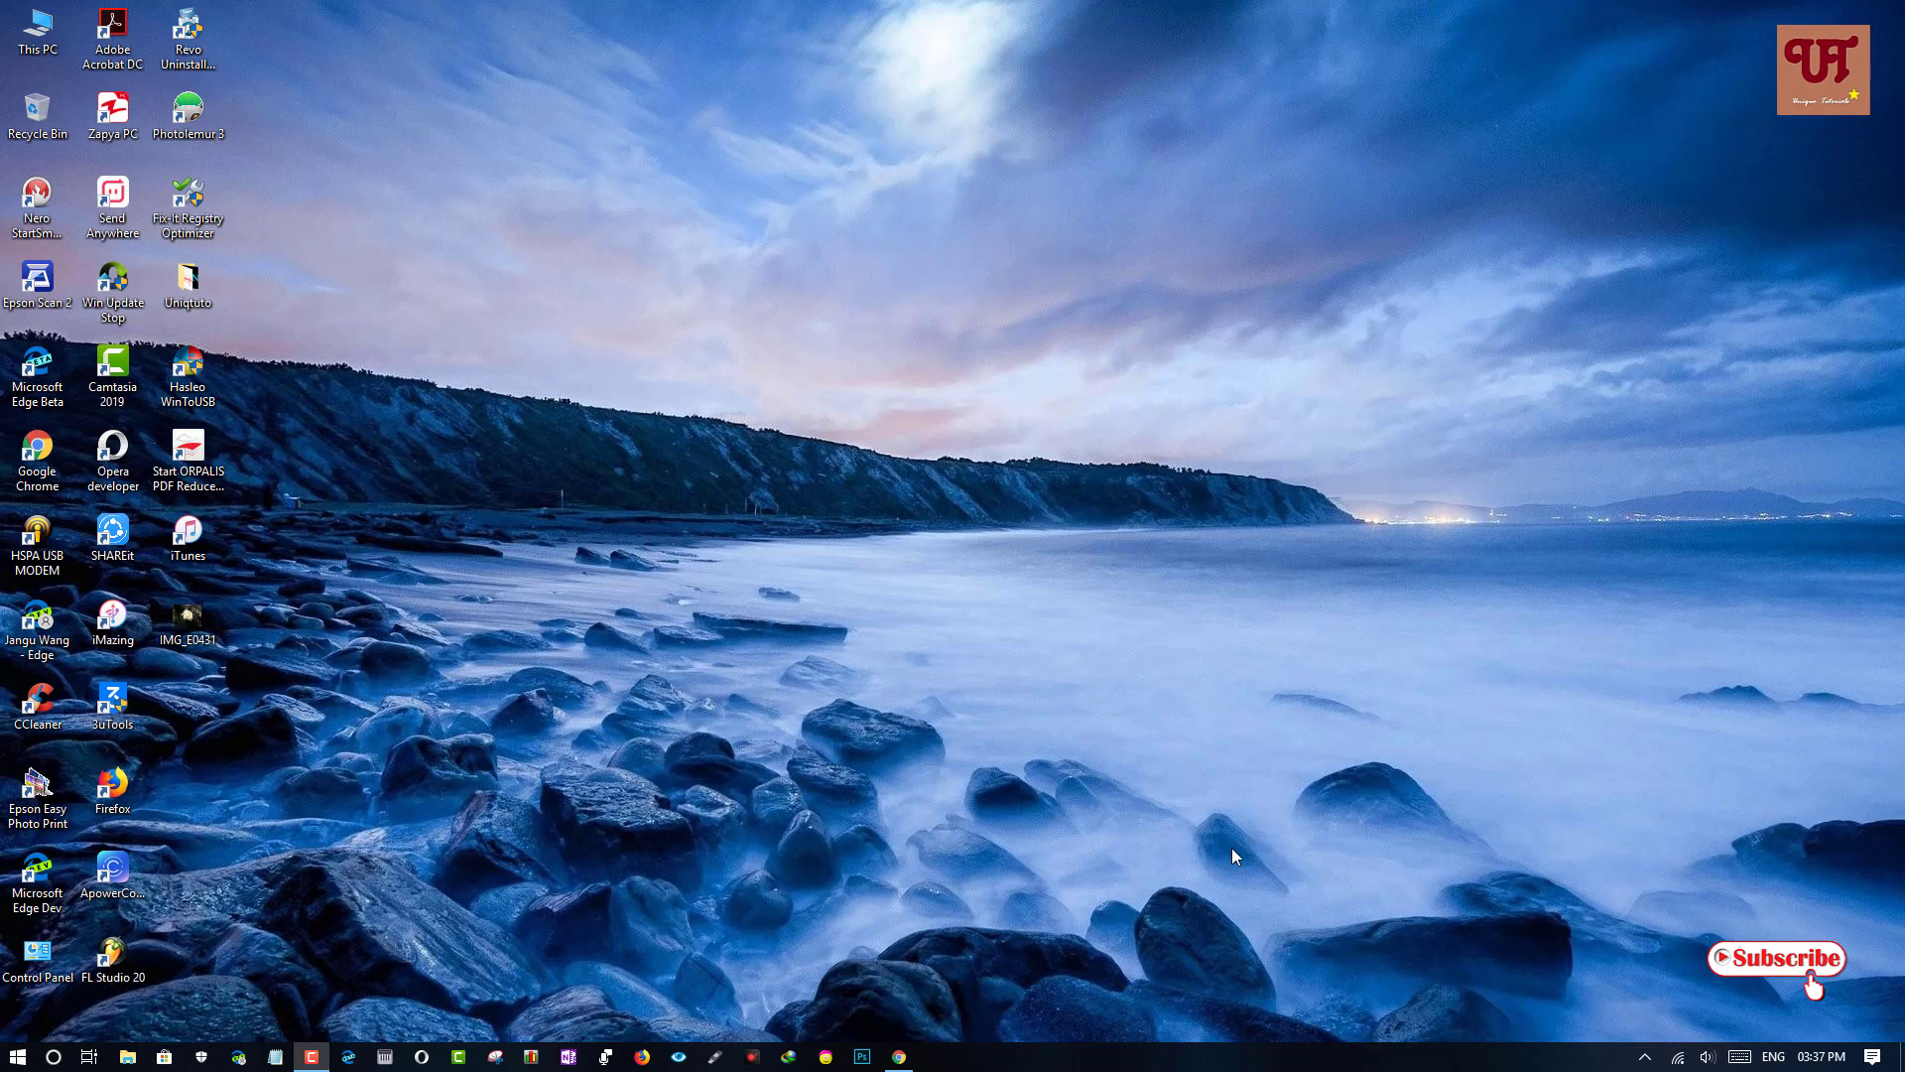
- Bring the browser showing the IMGonline.com.ua welcome page back into view
left_click(893, 1058)
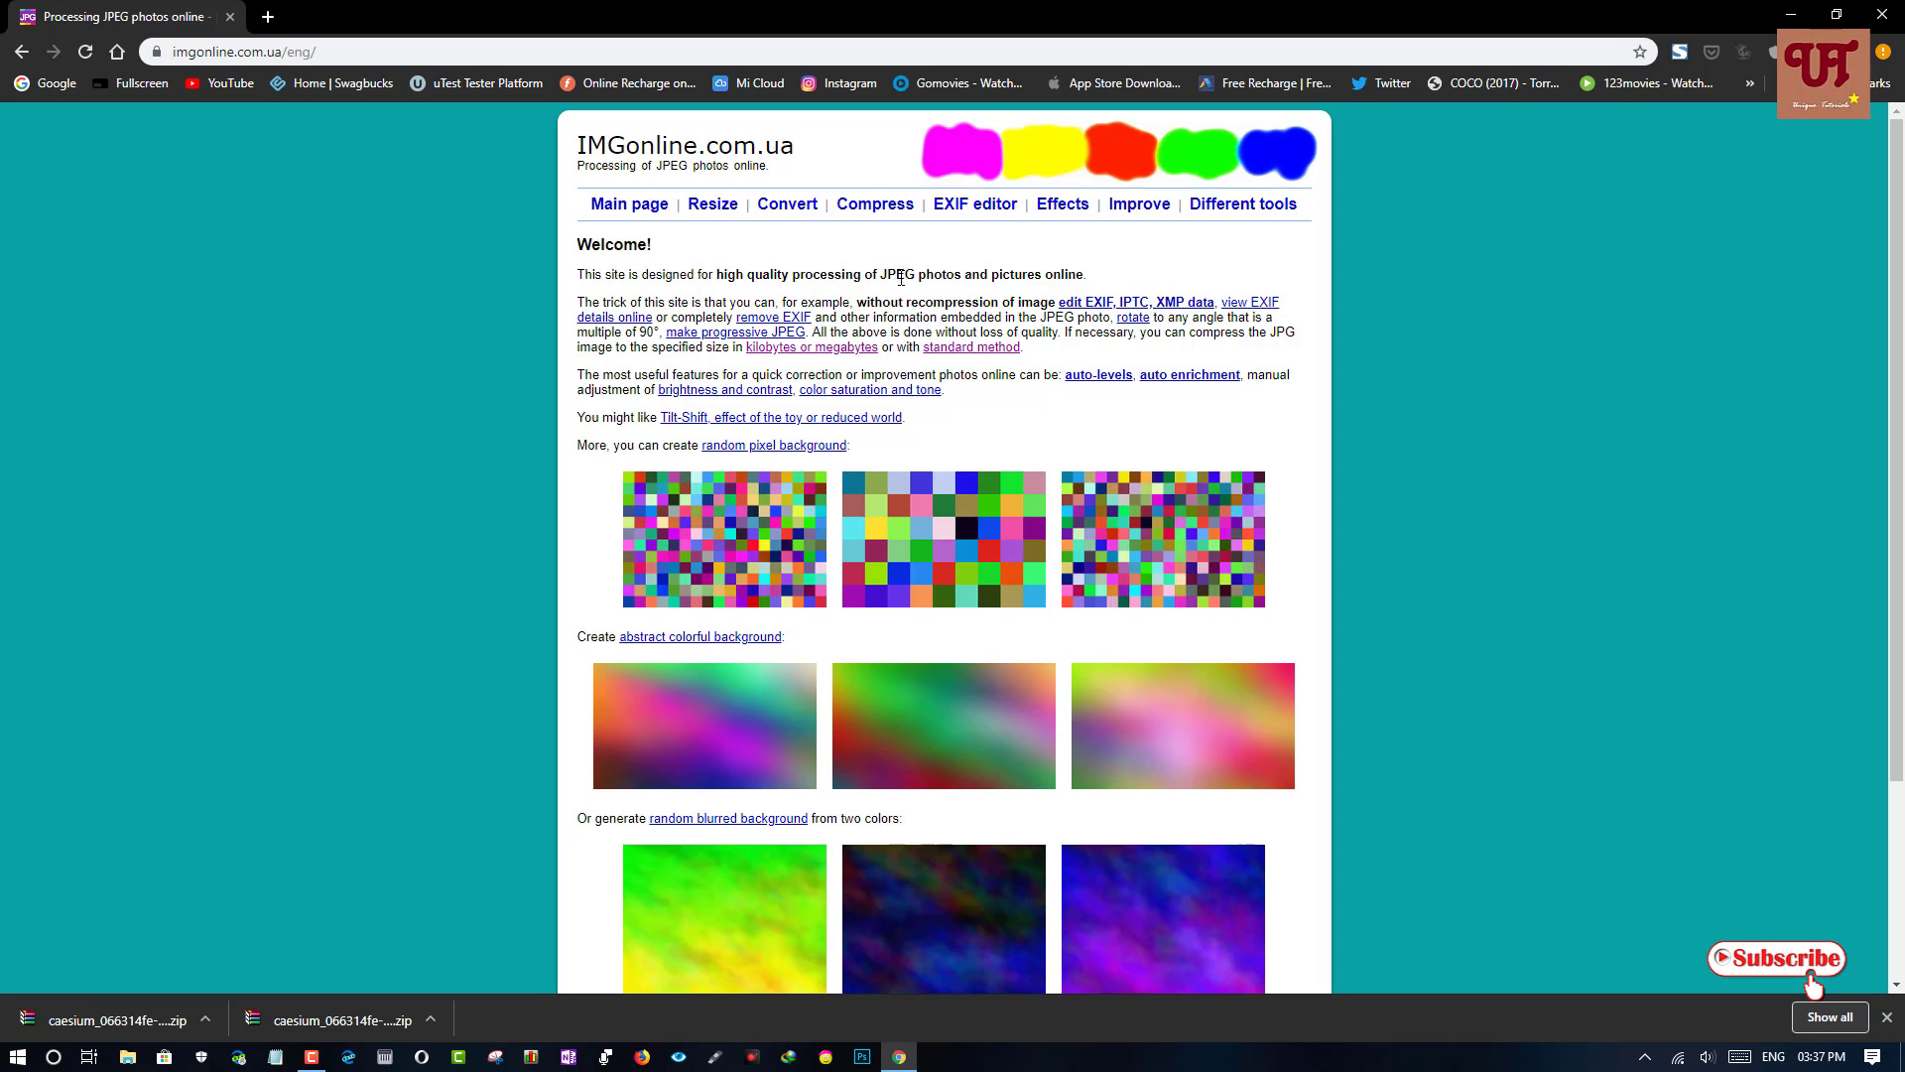
- Go to the Compress JPEG page and choose IMG_E0431.JPG from the Desktop
left_click(880, 210)
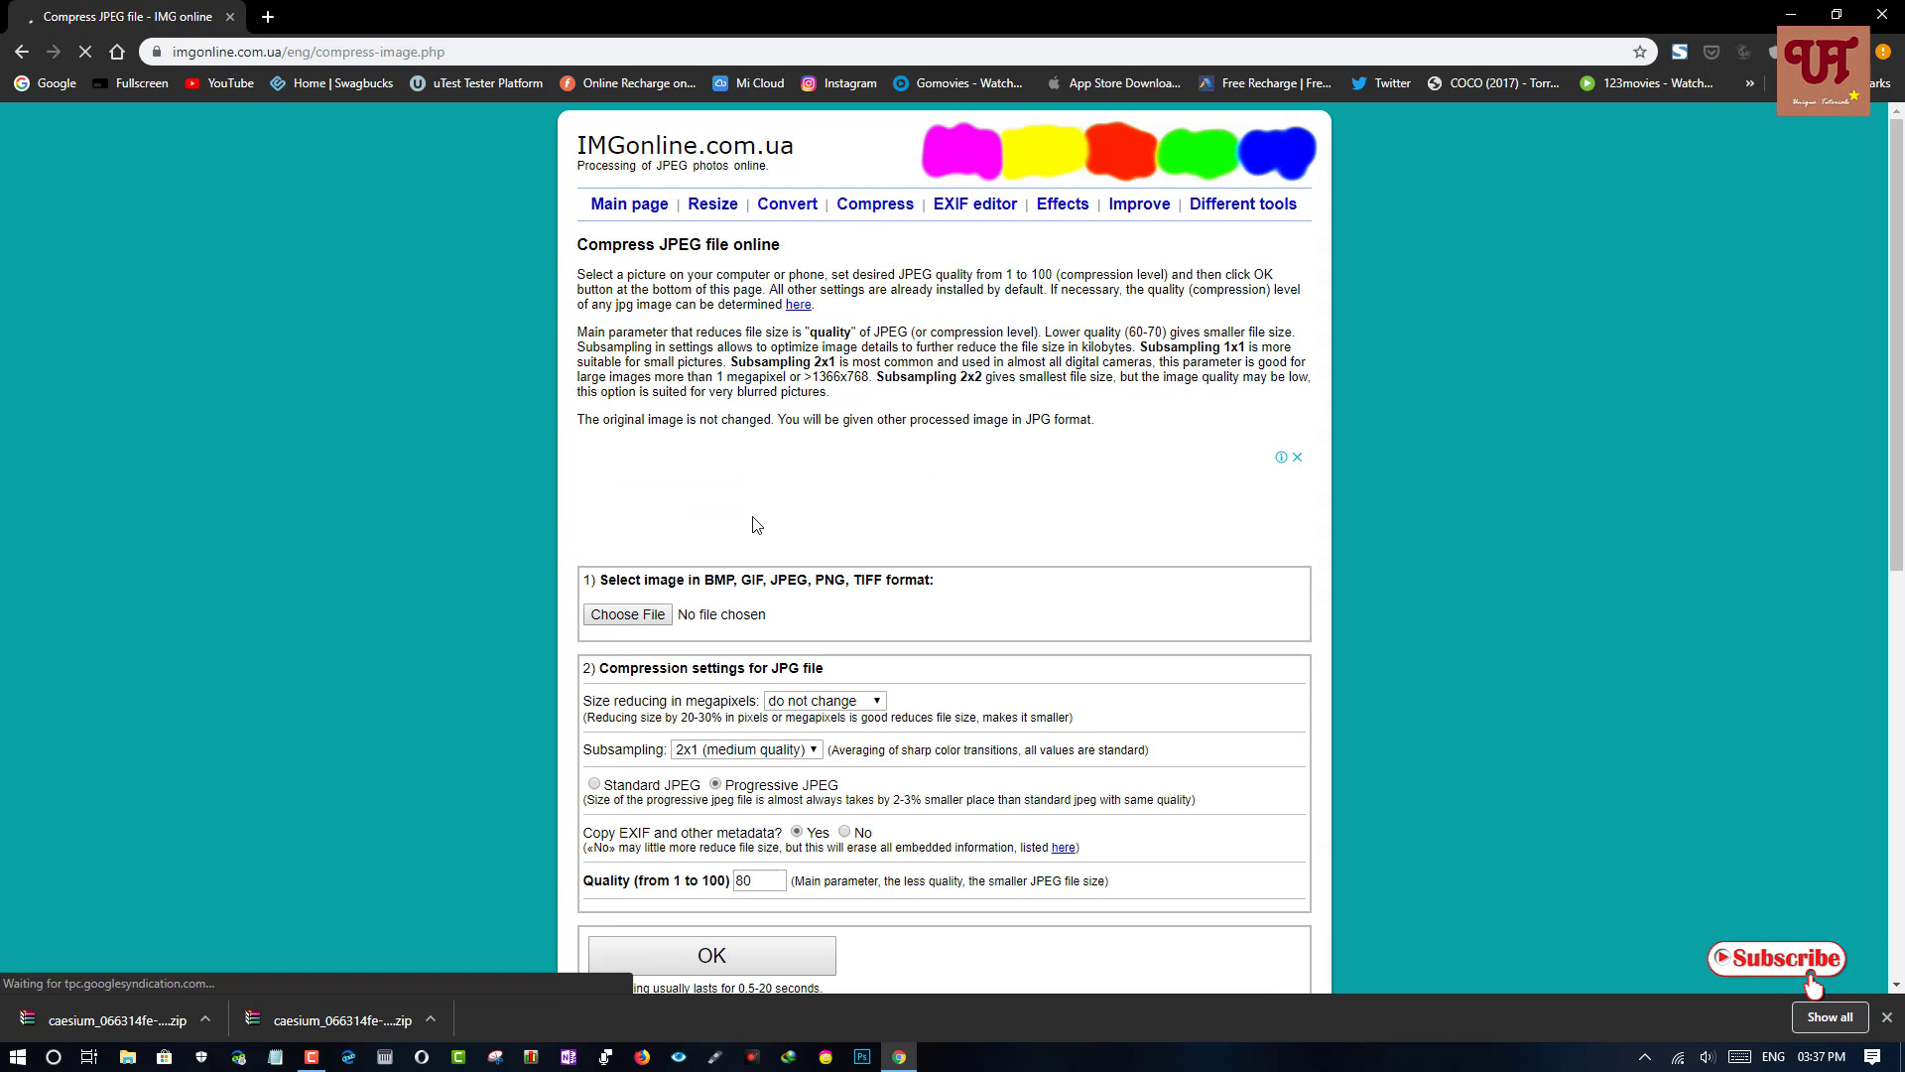
left_click(649, 623)
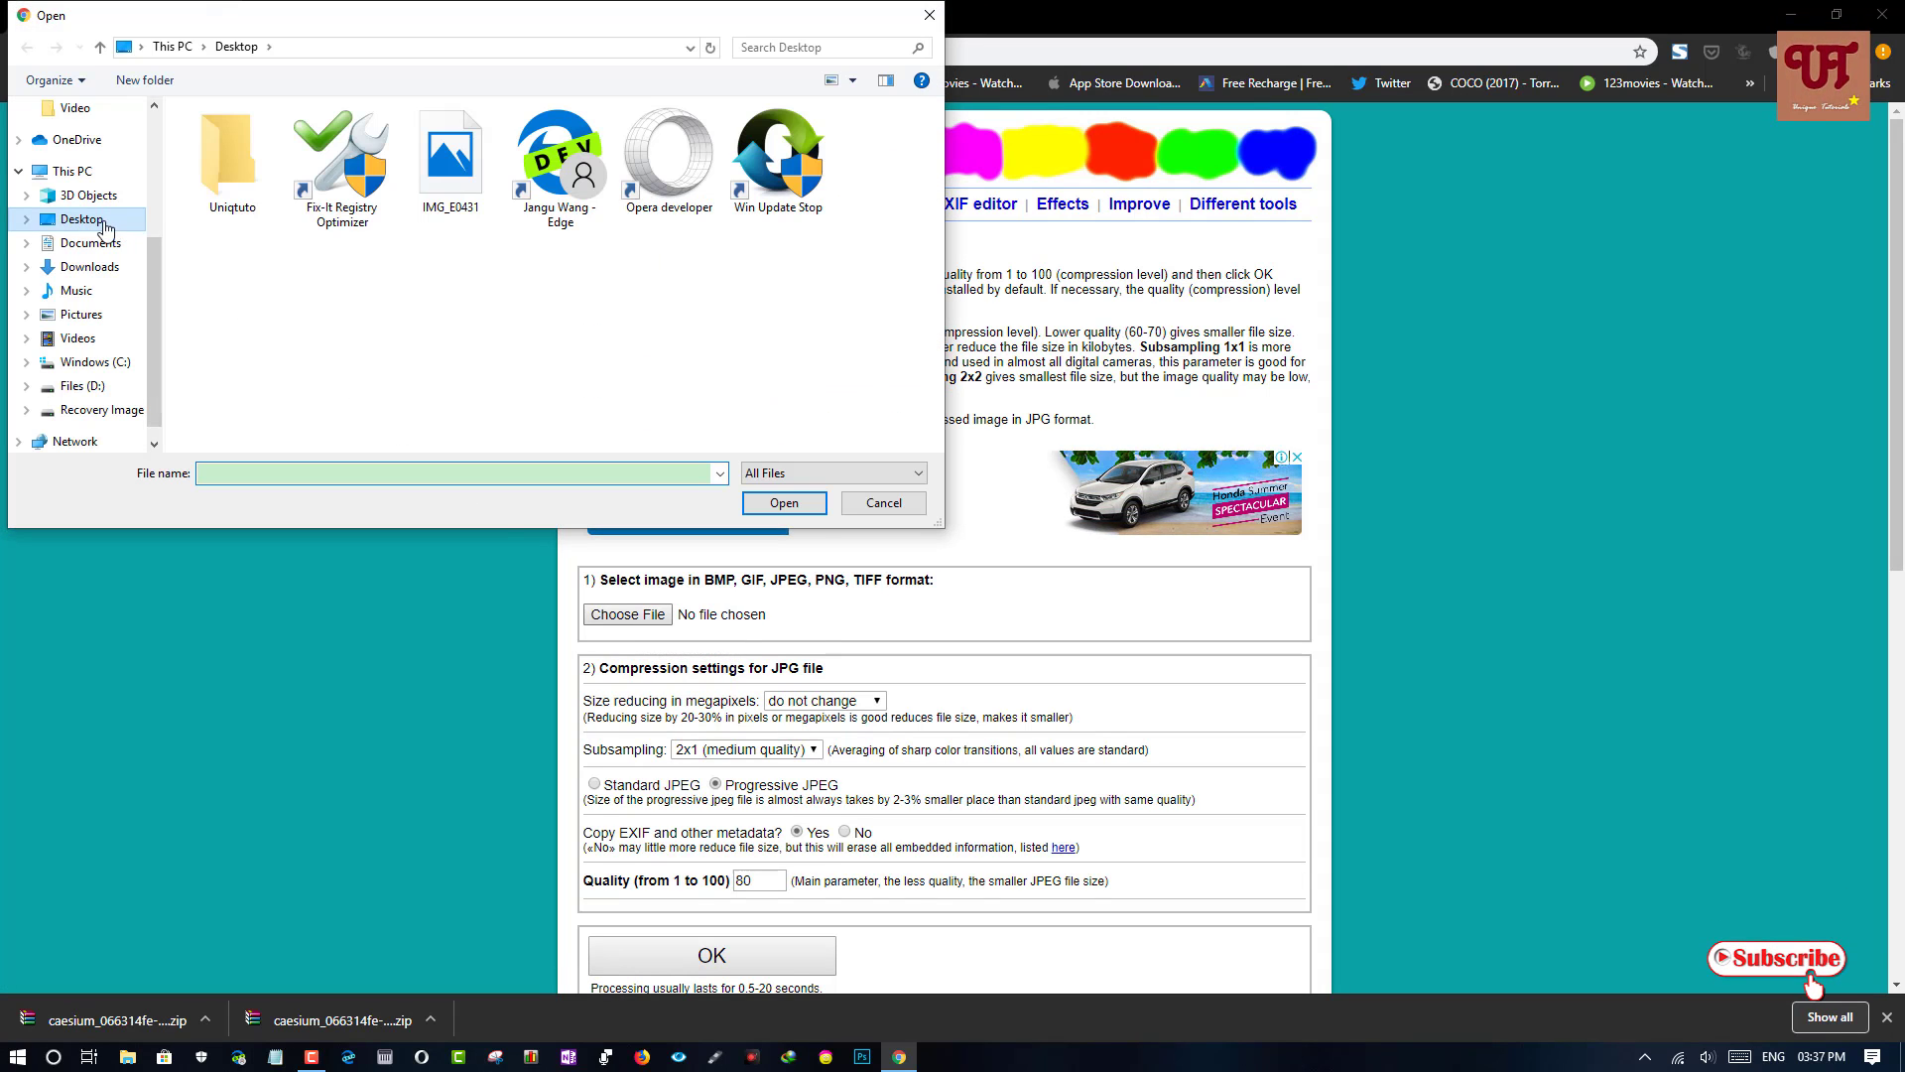
left_click(466, 169)
left_click(784, 503)
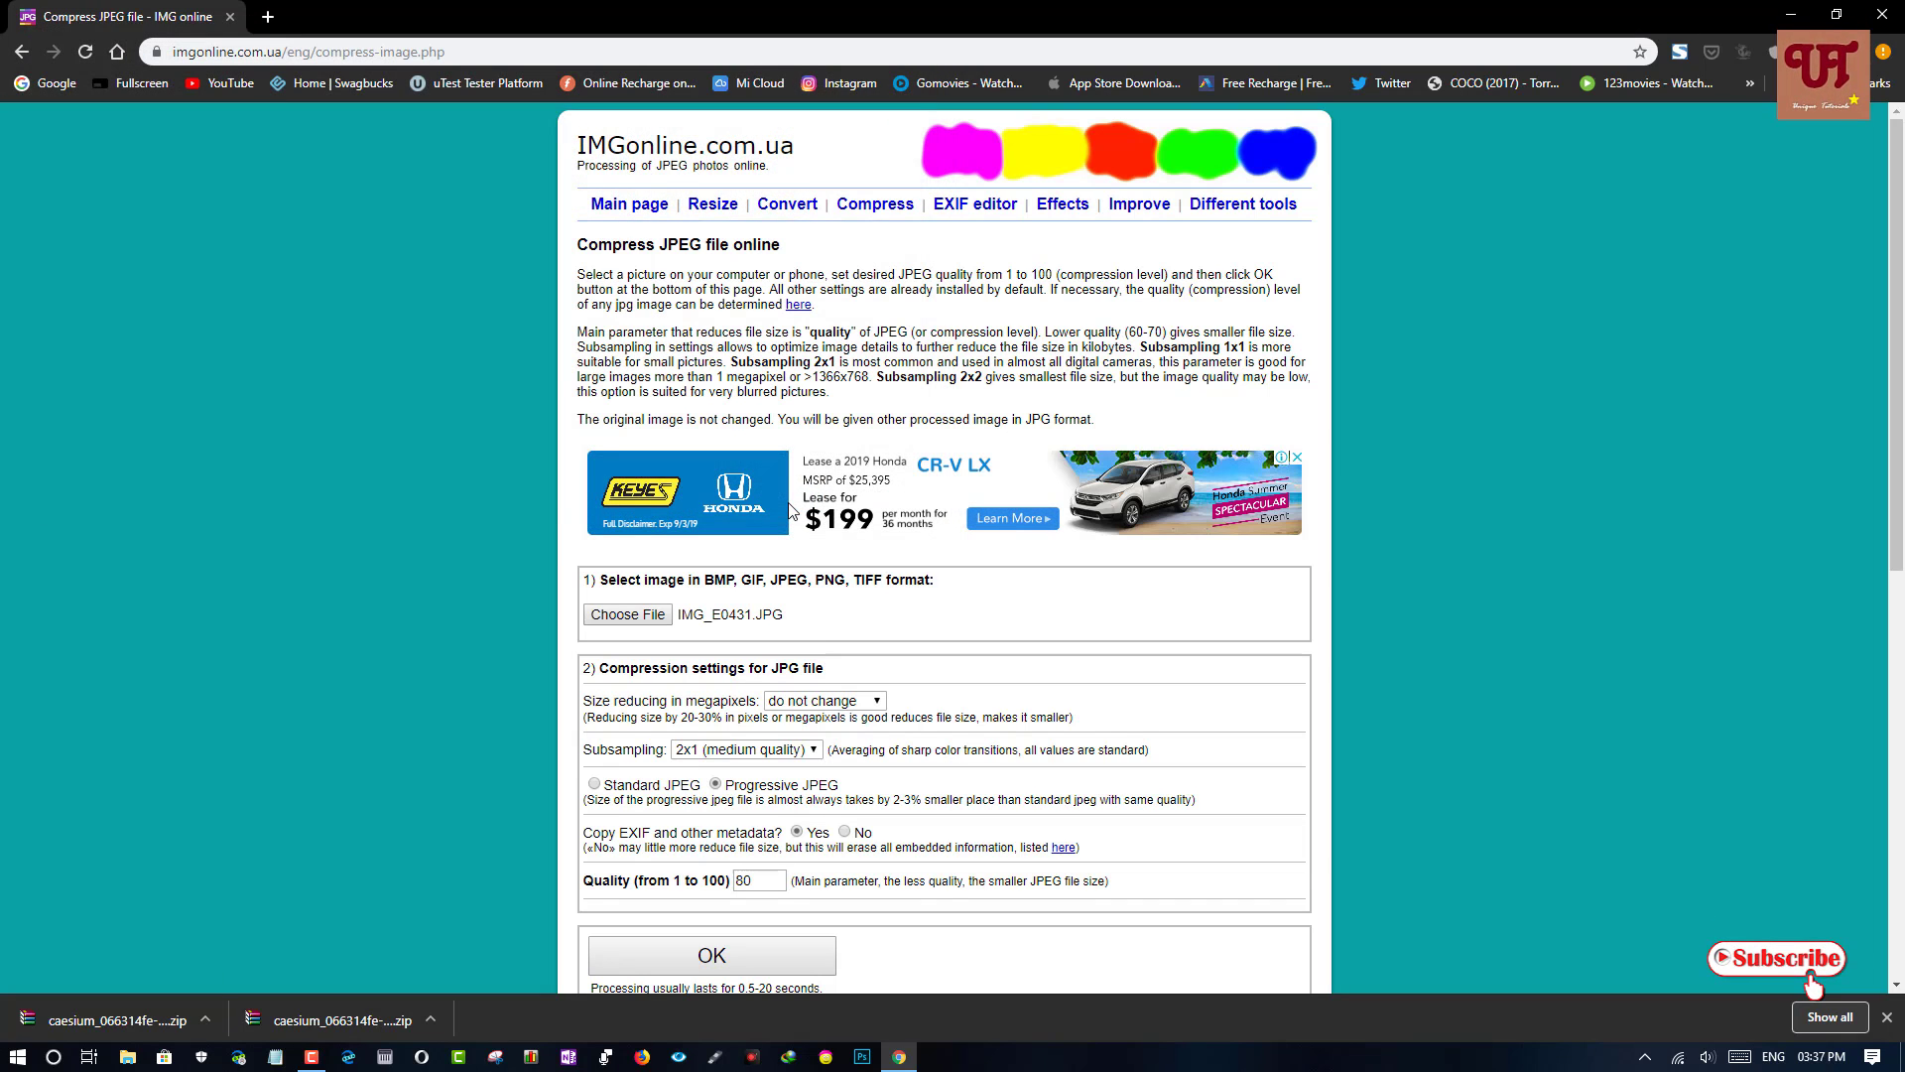
scroll(1217, 729, "down", 2)
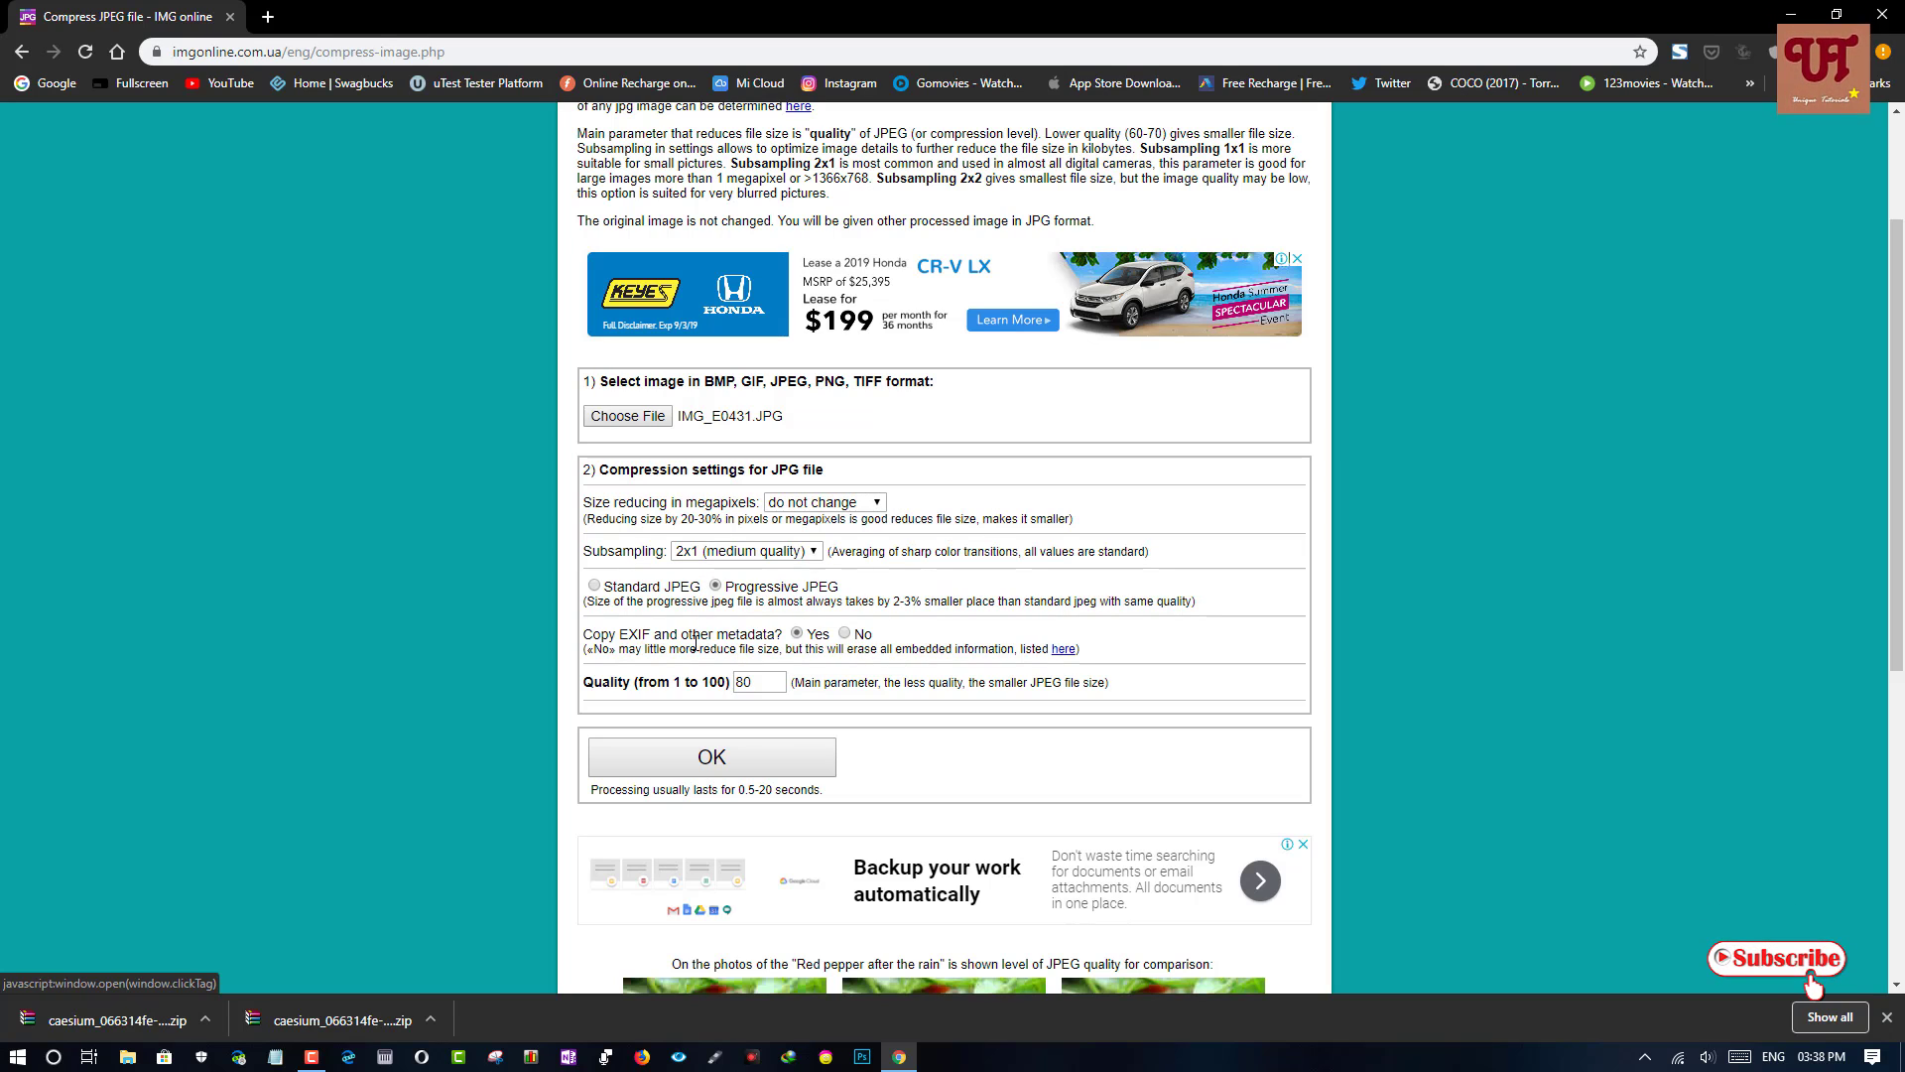
- Run the compression at quality 80, shrinking the photo from 2.05 MB to 910.82 KB
left_click(721, 760)
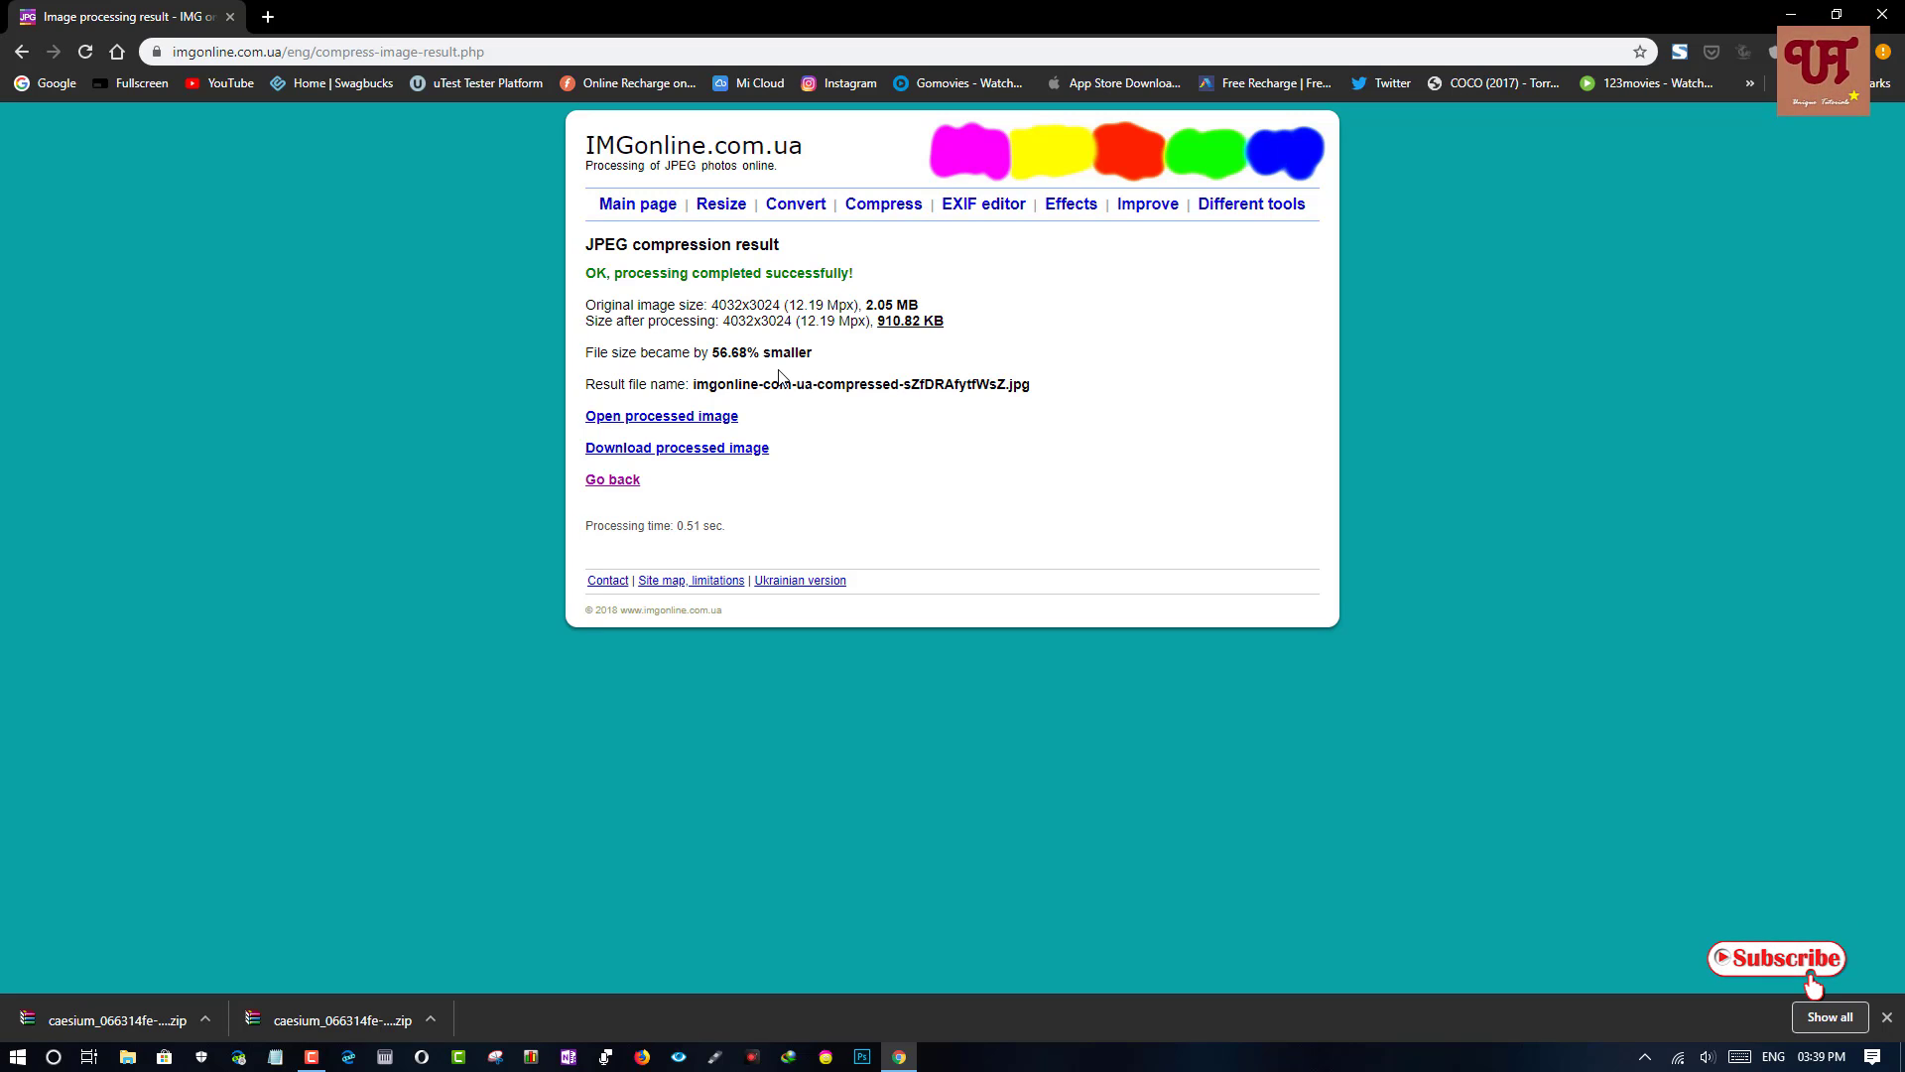
- Download the 910 KB imgonline-com-ua-compressed JPEG and reveal it in the Downloads folder
left_click(710, 417)
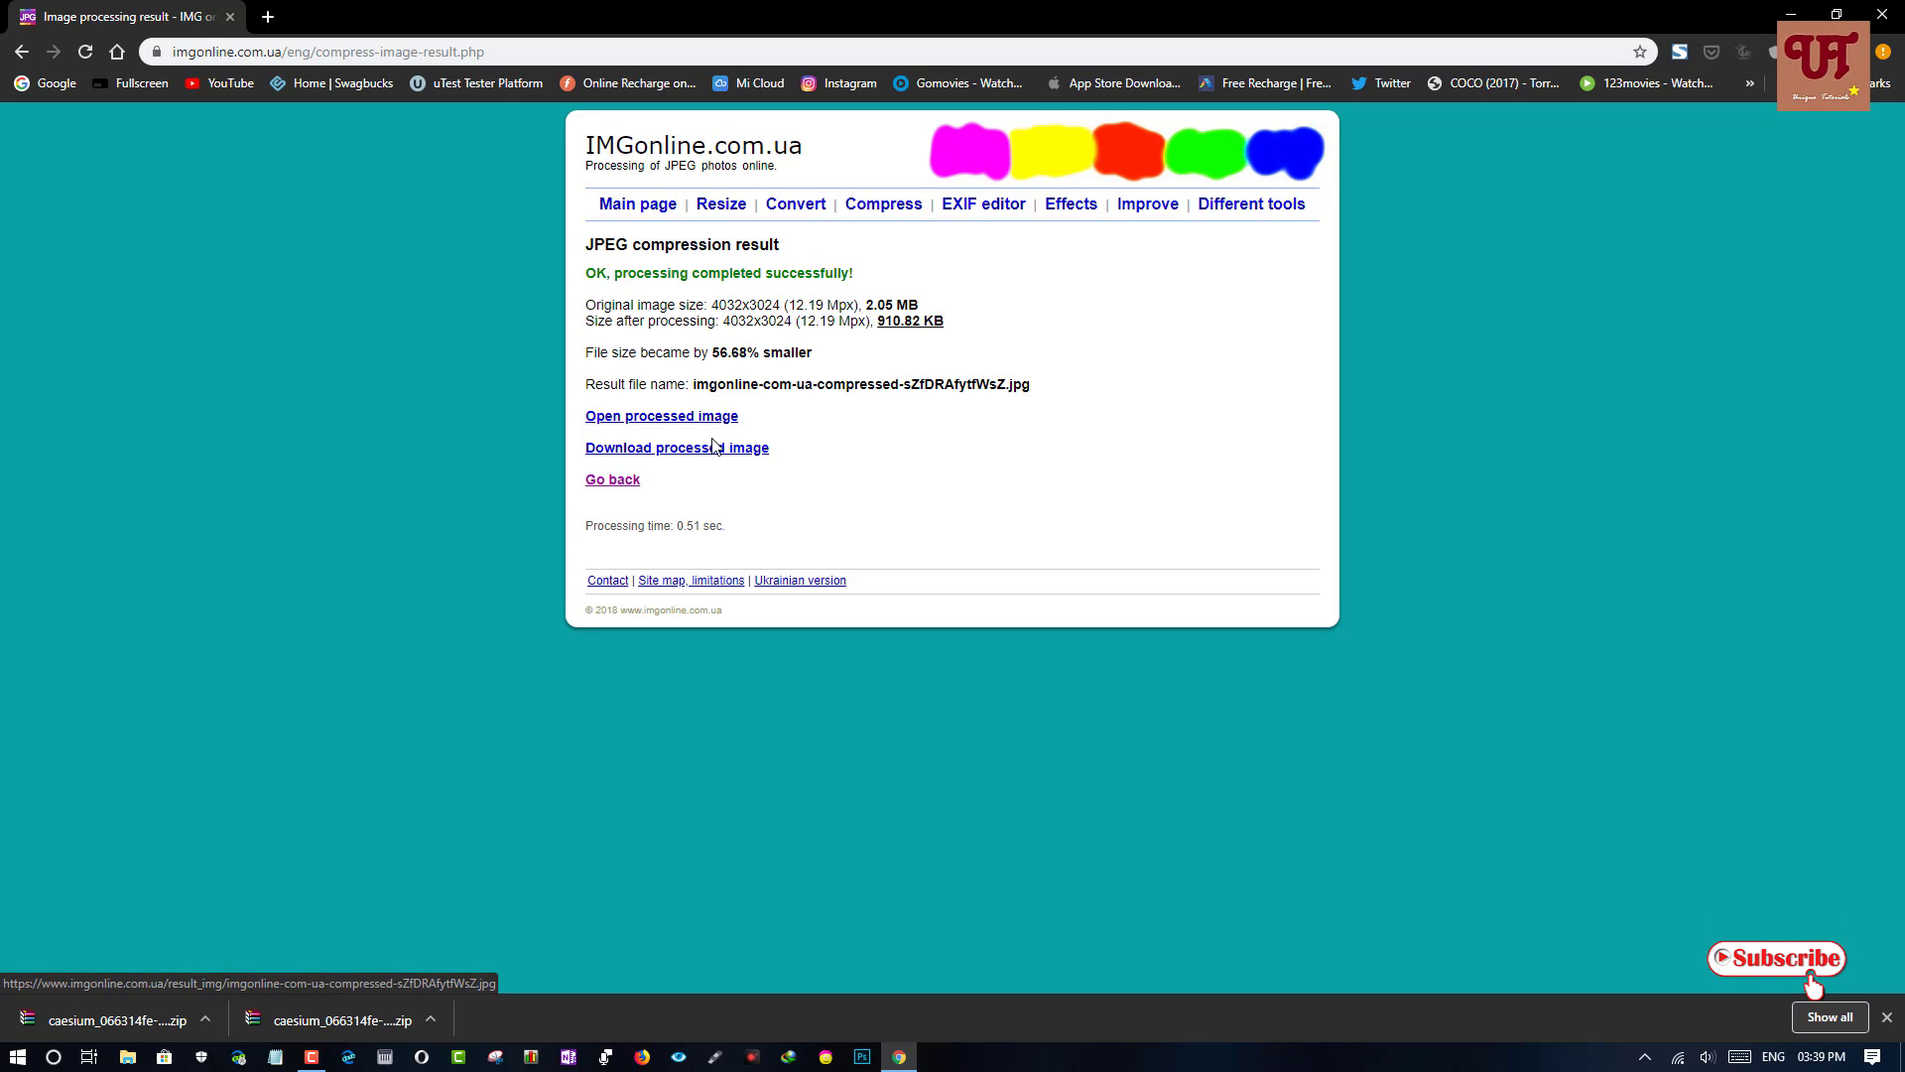
left_click(710, 449)
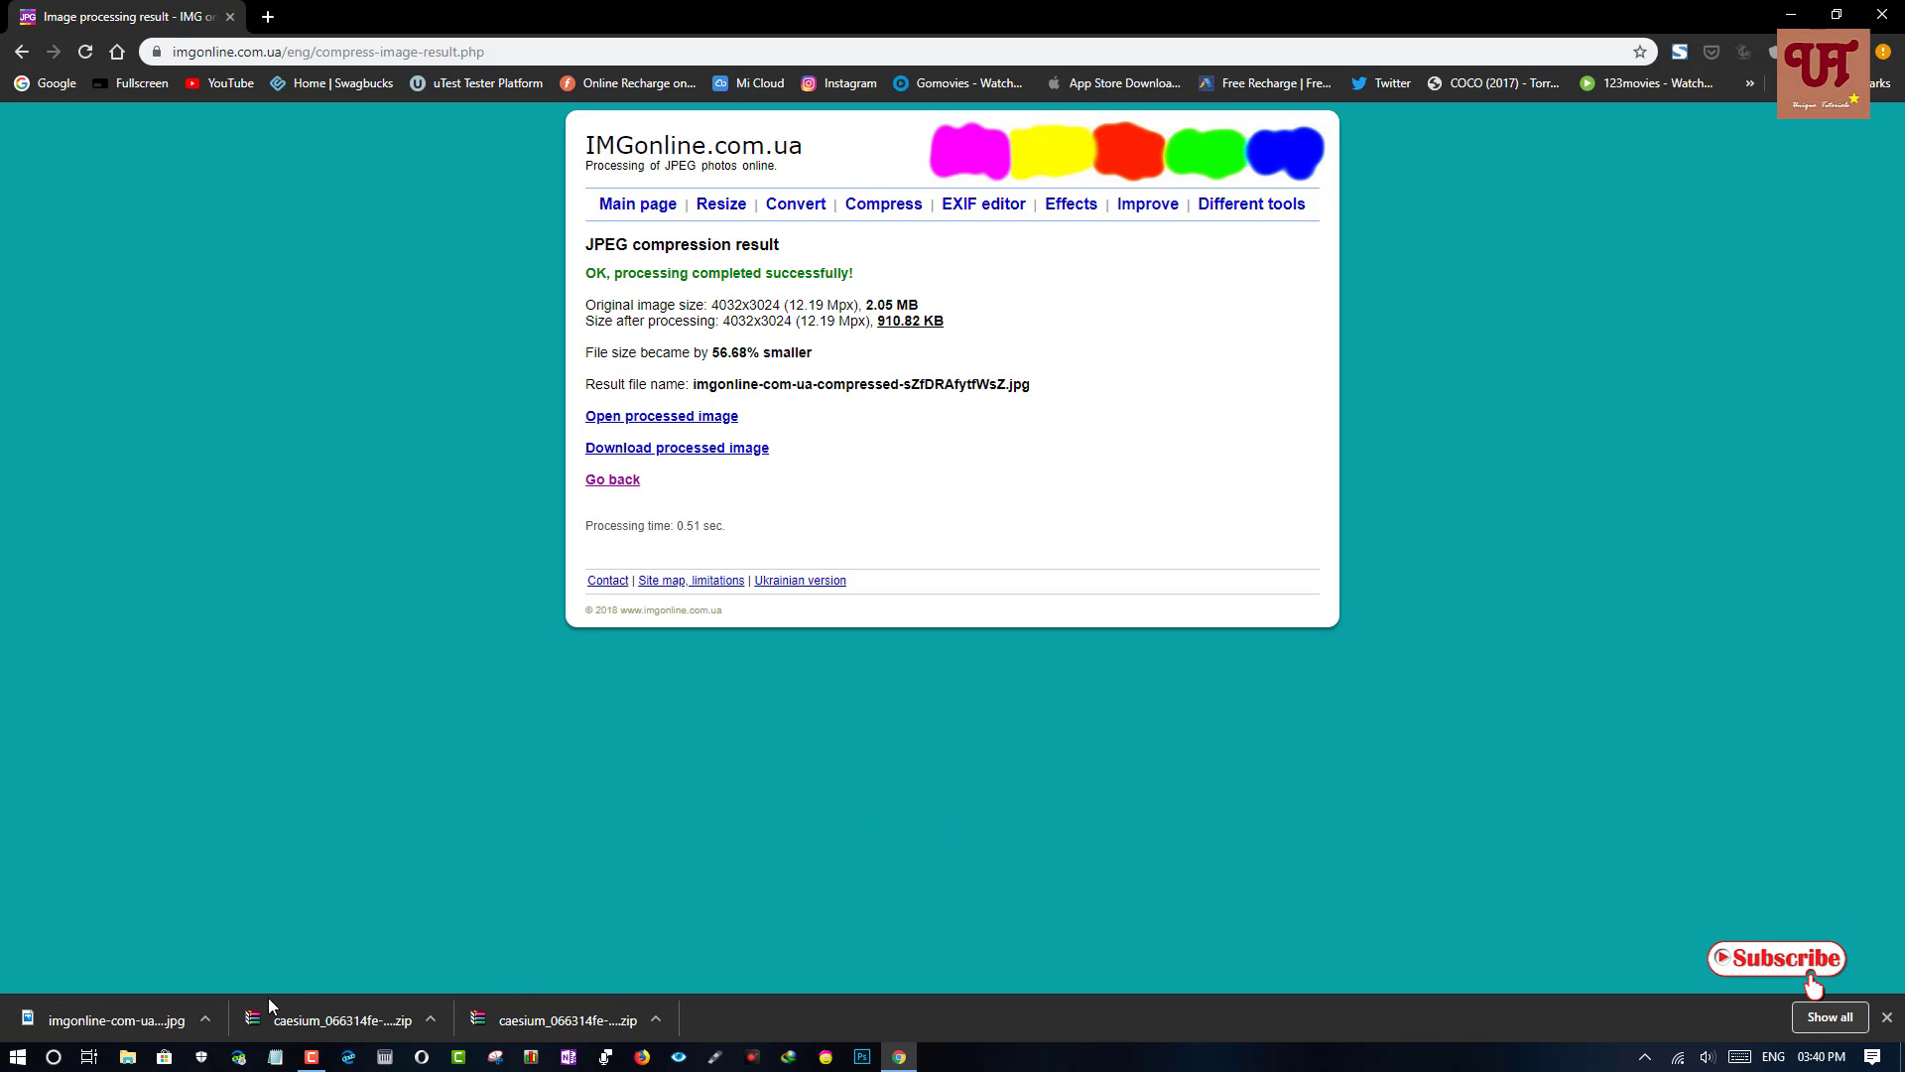
left_click(208, 1025)
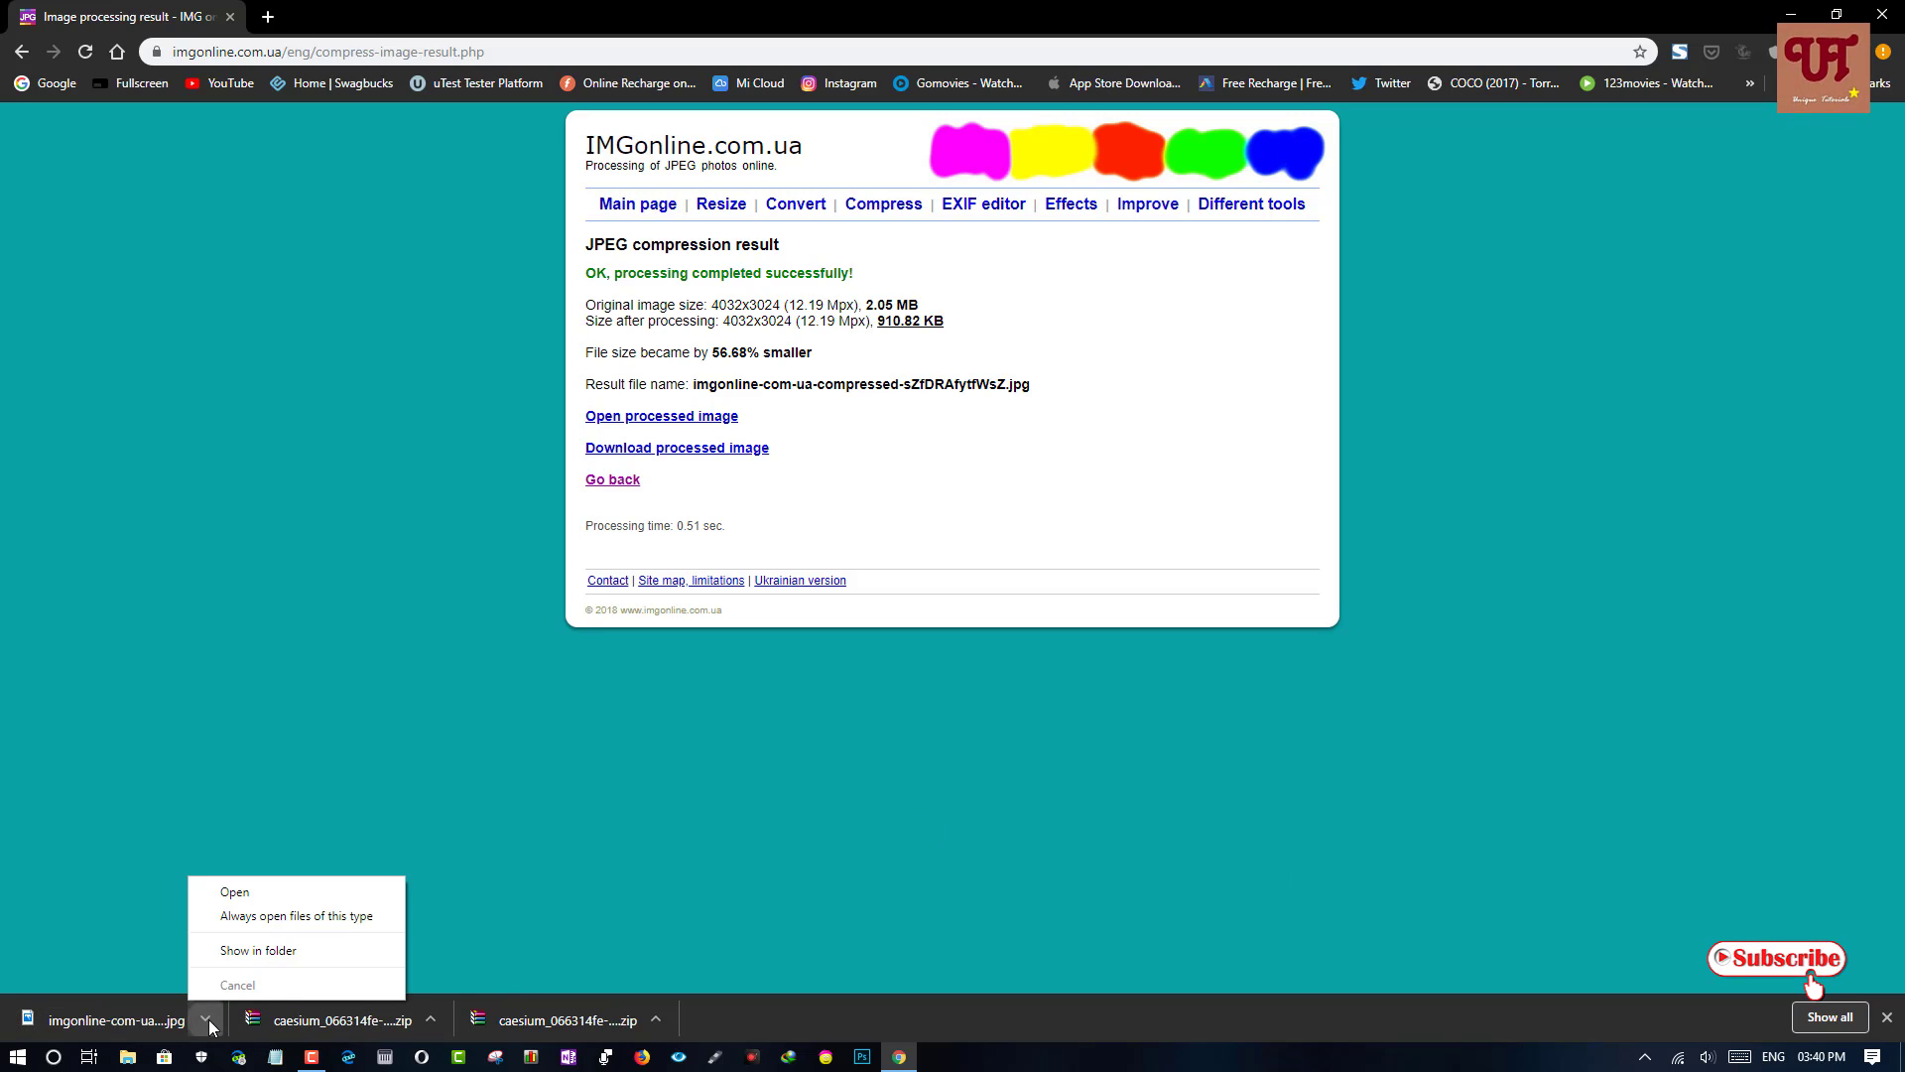
left_click(254, 952)
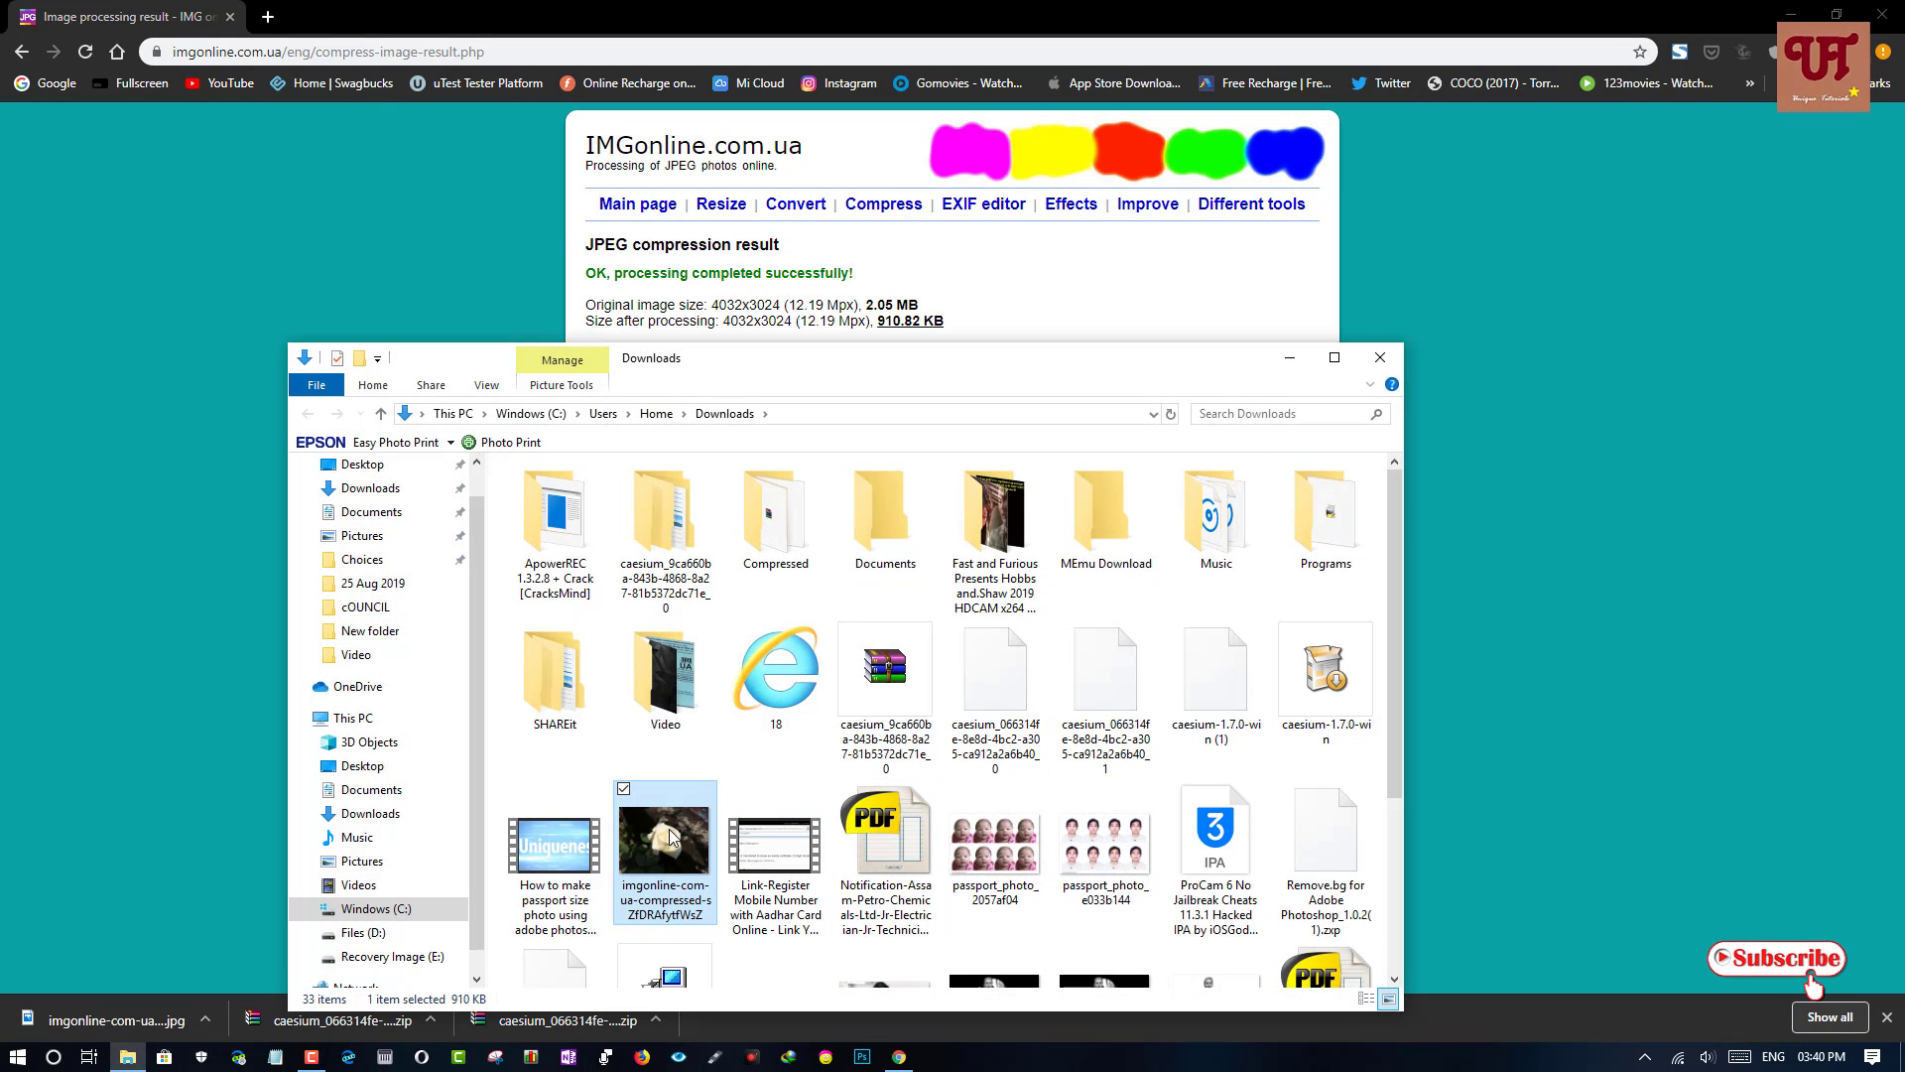
- View the compressed rose in Photos, then open its Properties showing 910 KB
double_click(672, 837)
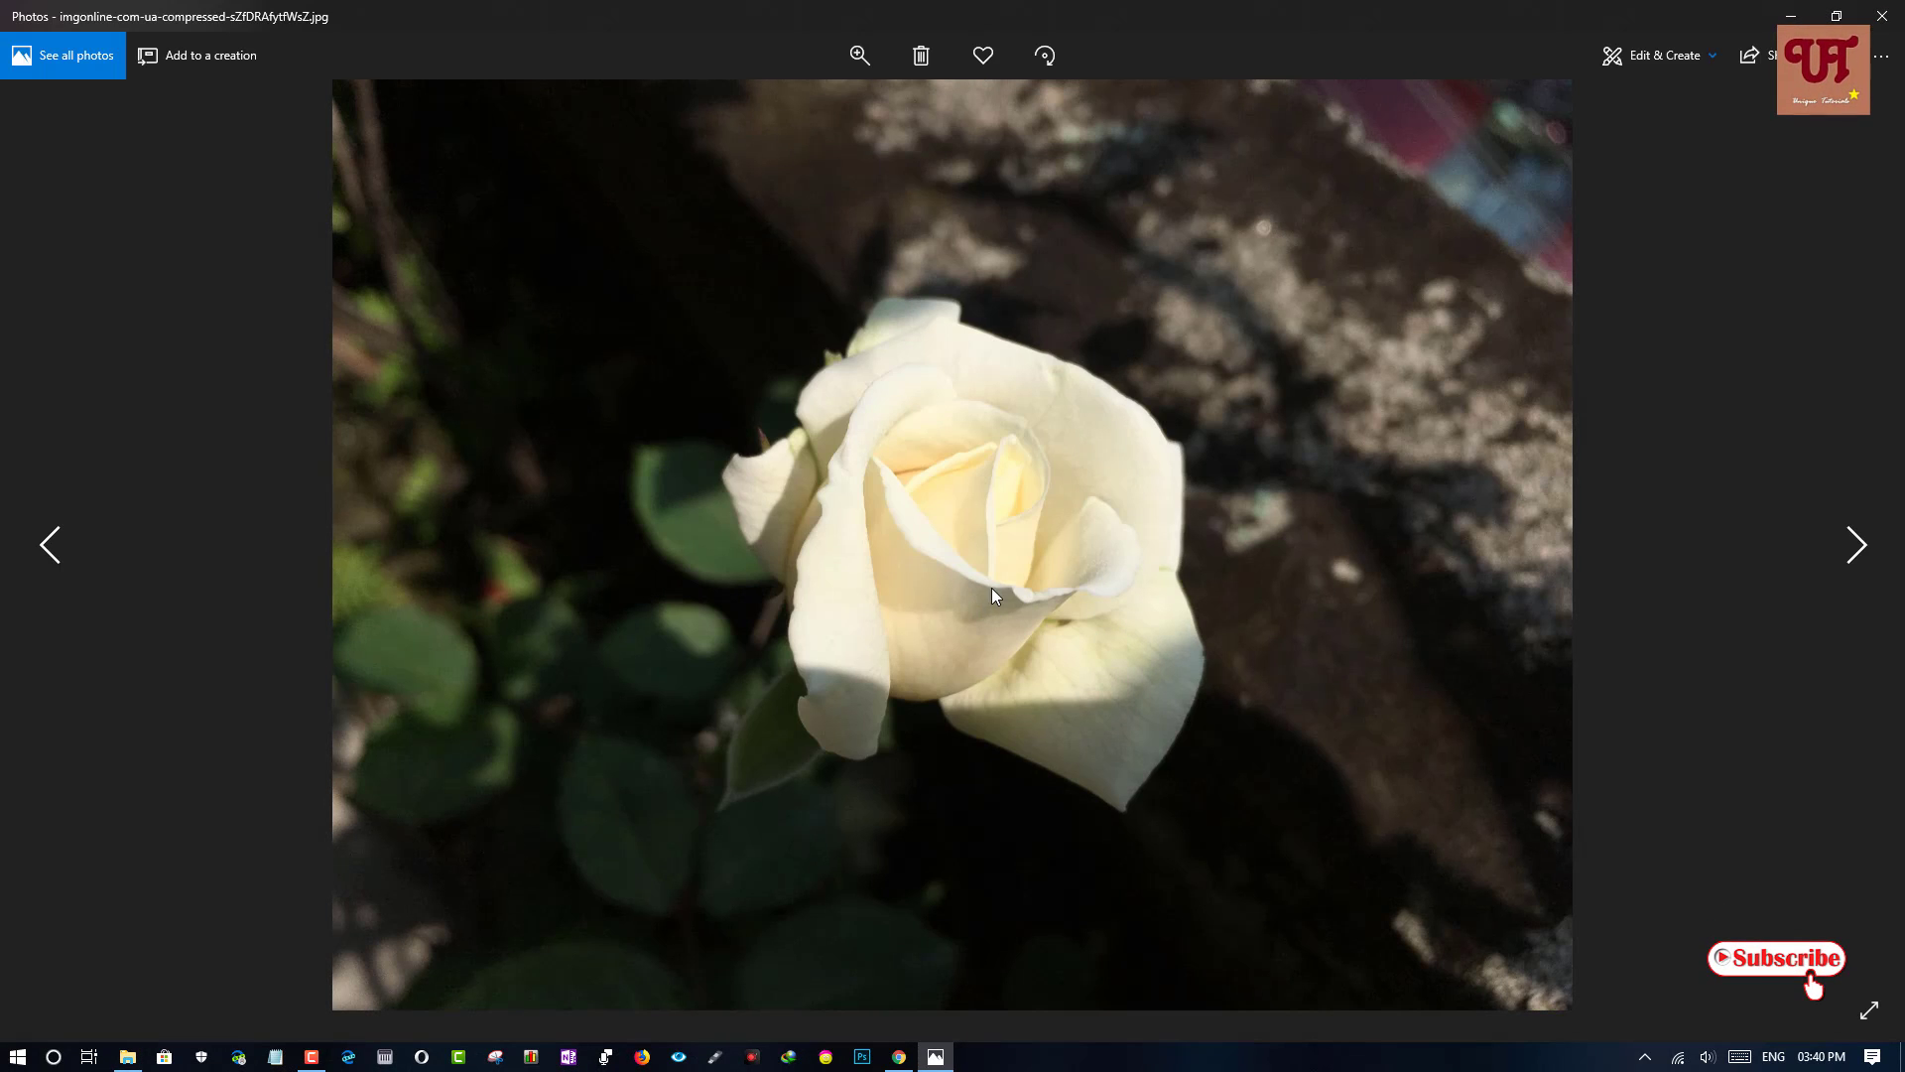
left_click(1882, 56)
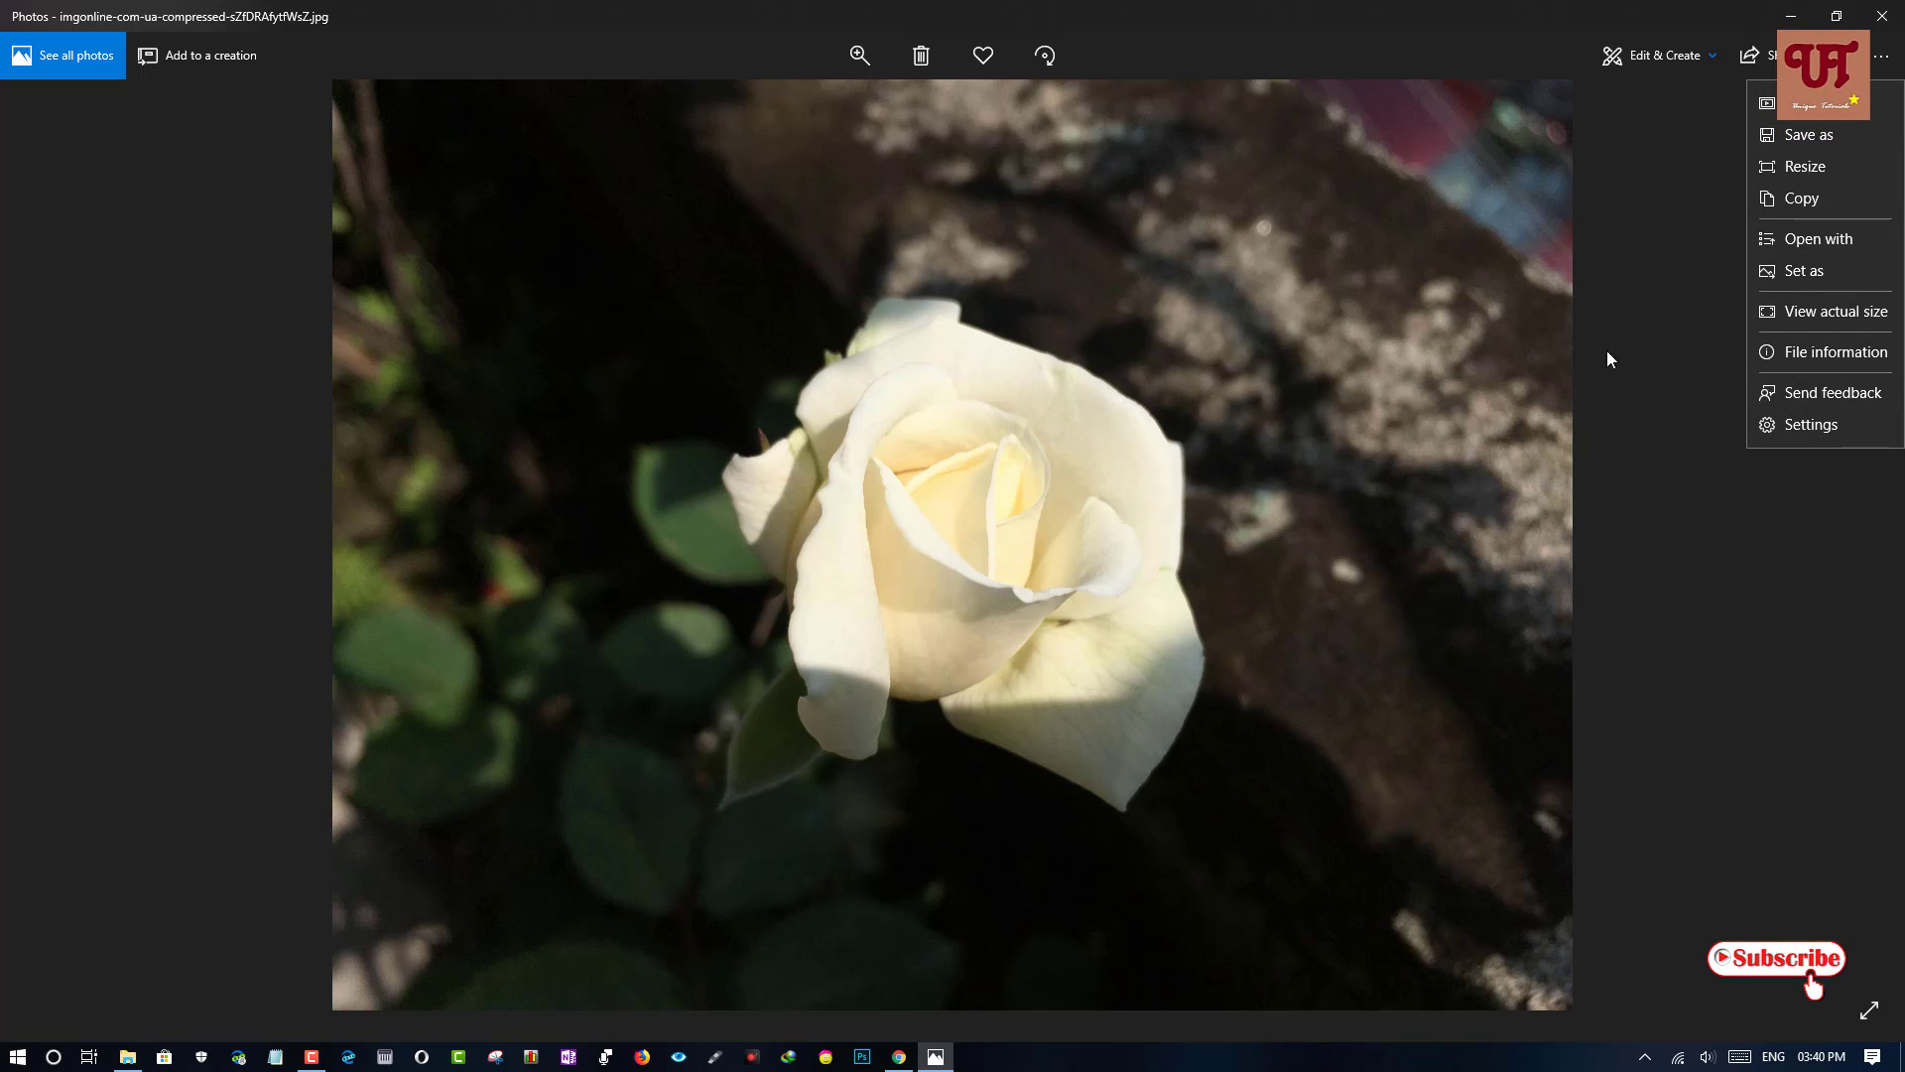
left_click(1582, 362)
left_click(1885, 16)
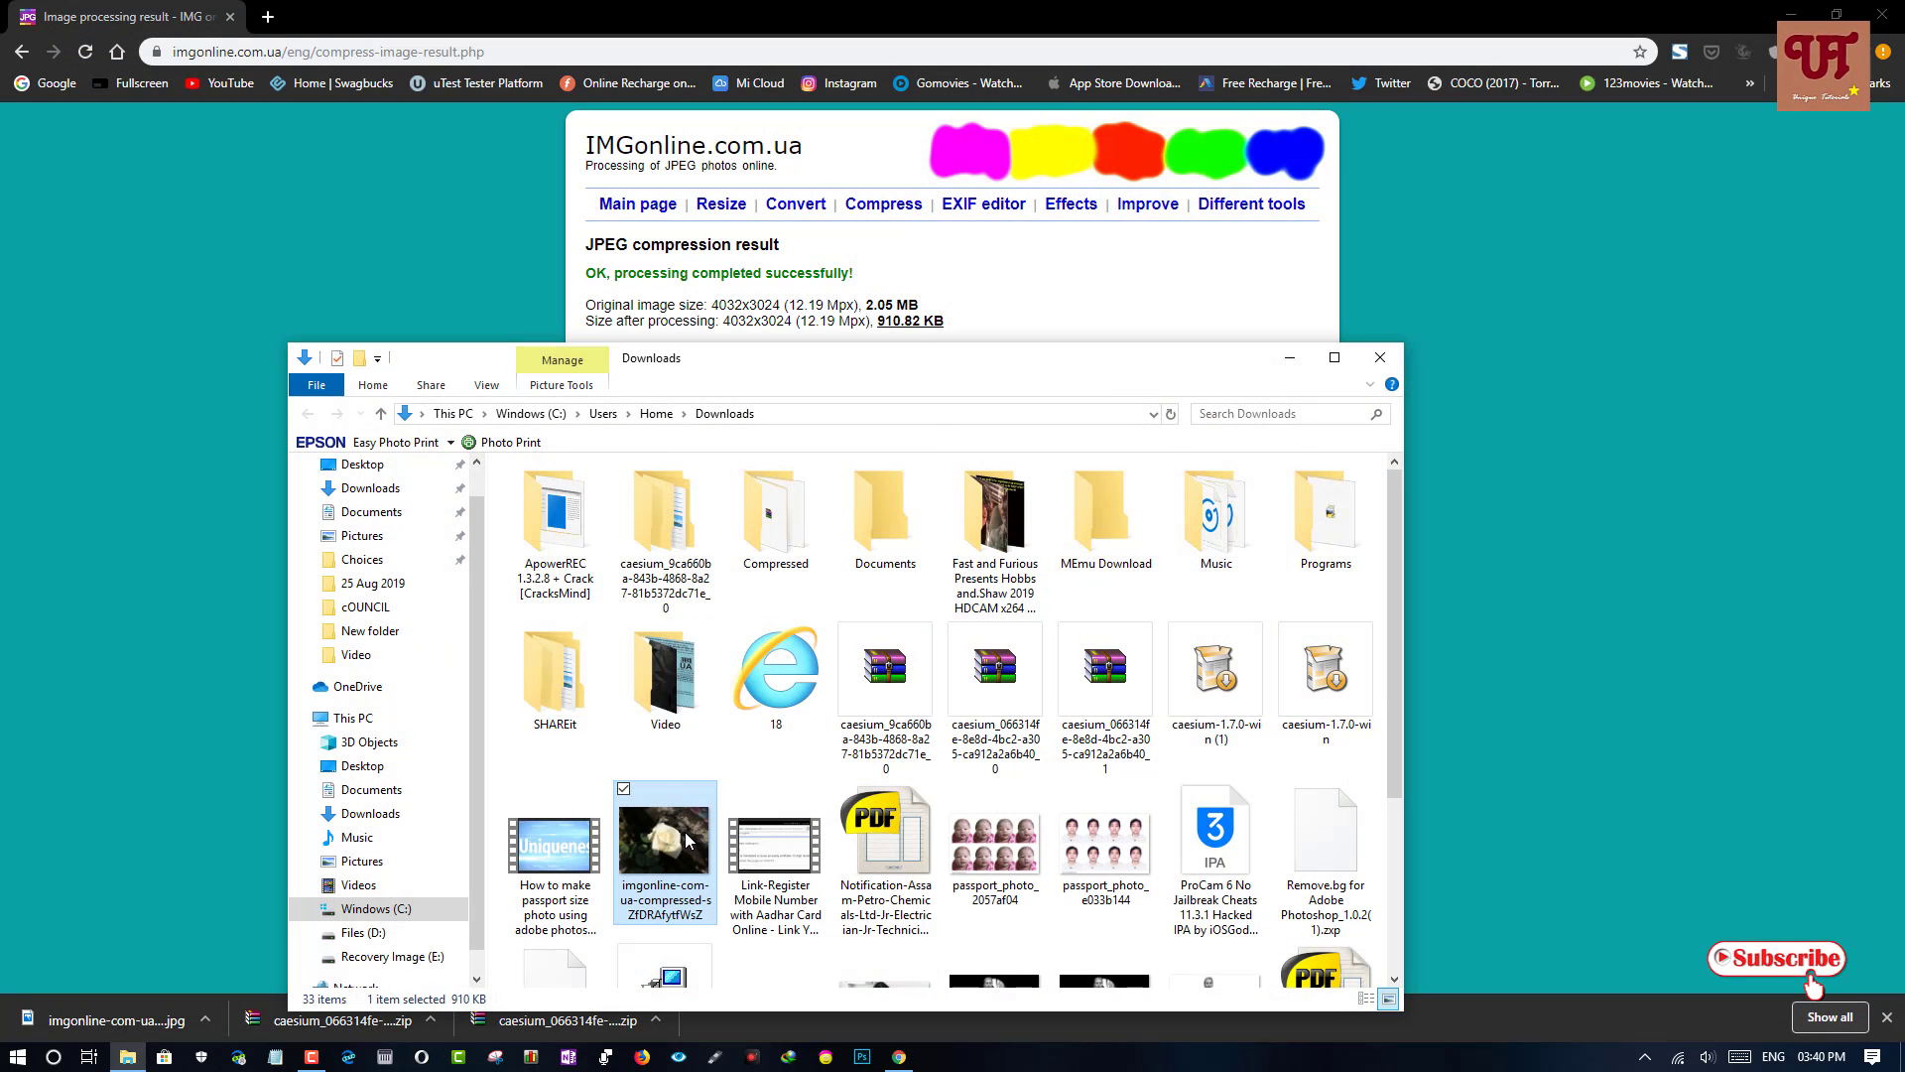
right_click(700, 833)
left_click(238, 1025)
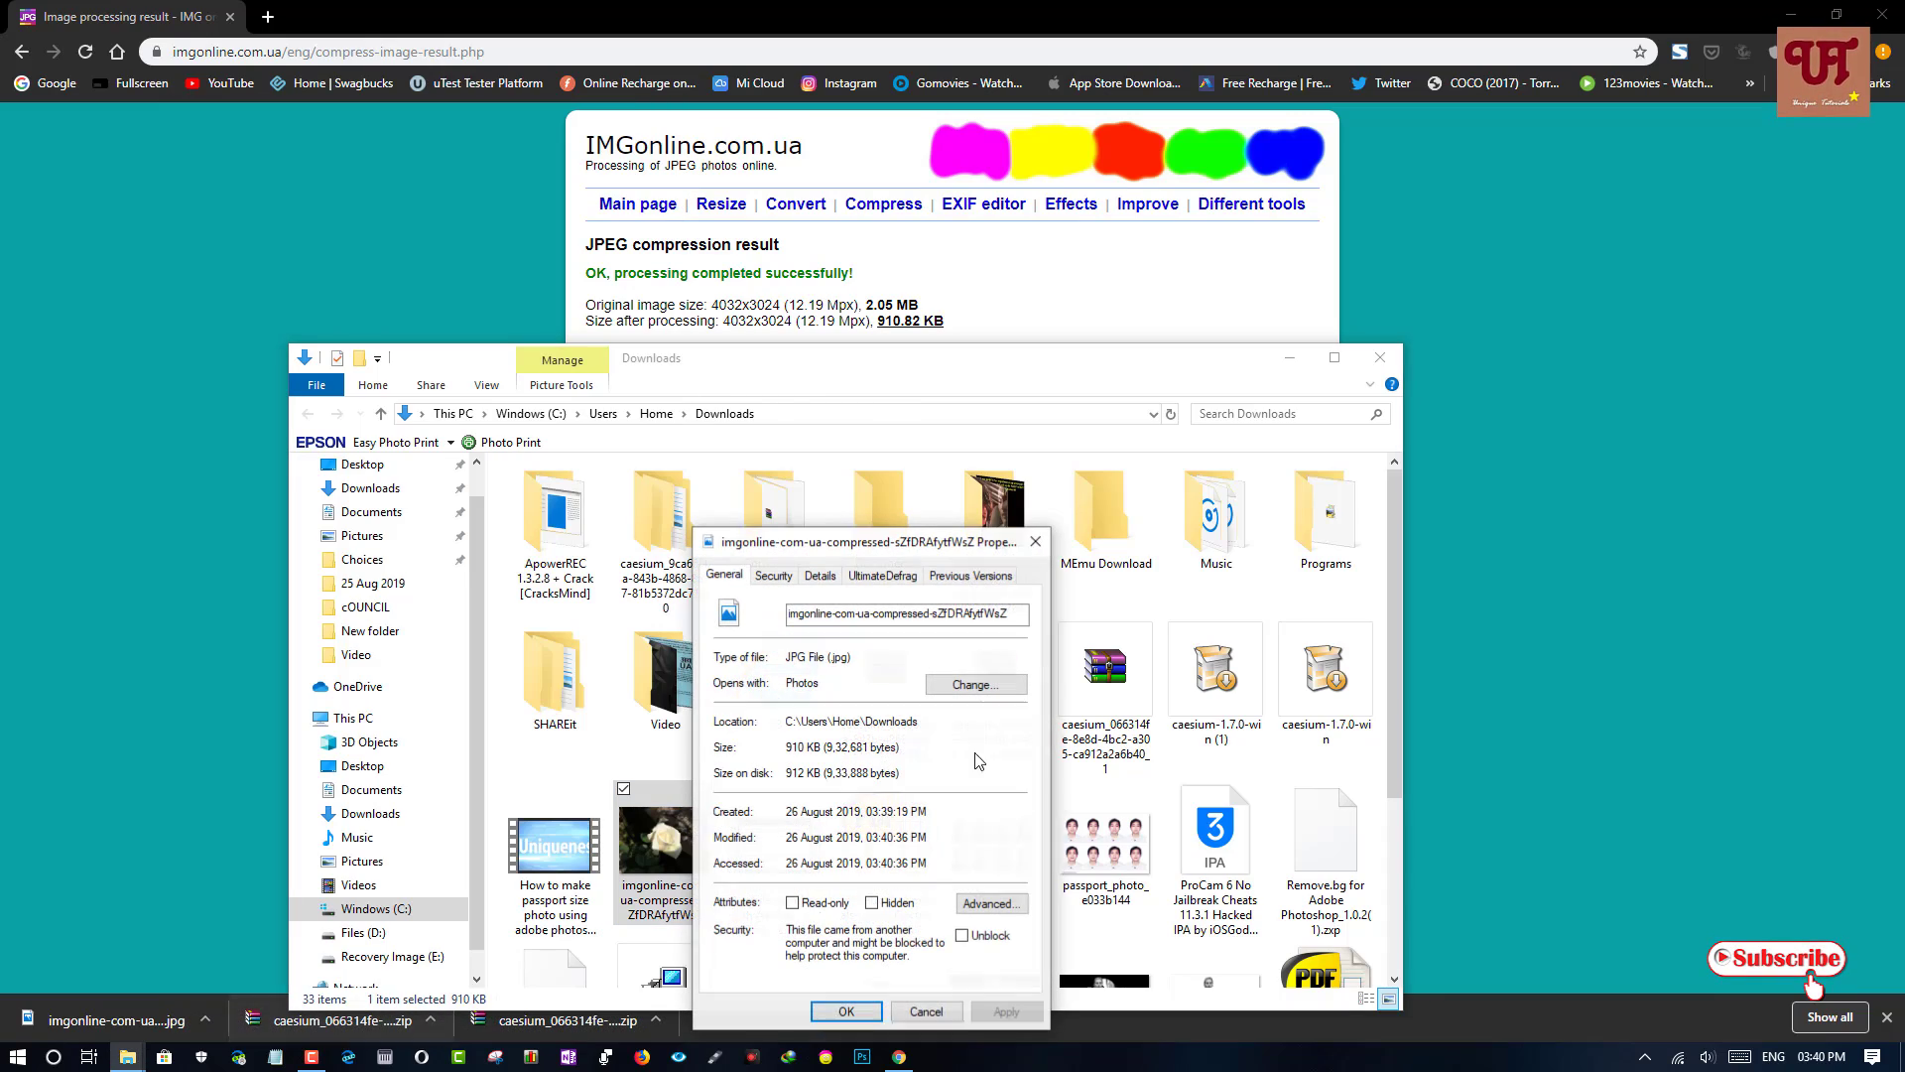
- Clear the browser and Downloads windows and show the compressed file's Details metadata
left_click(1793, 16)
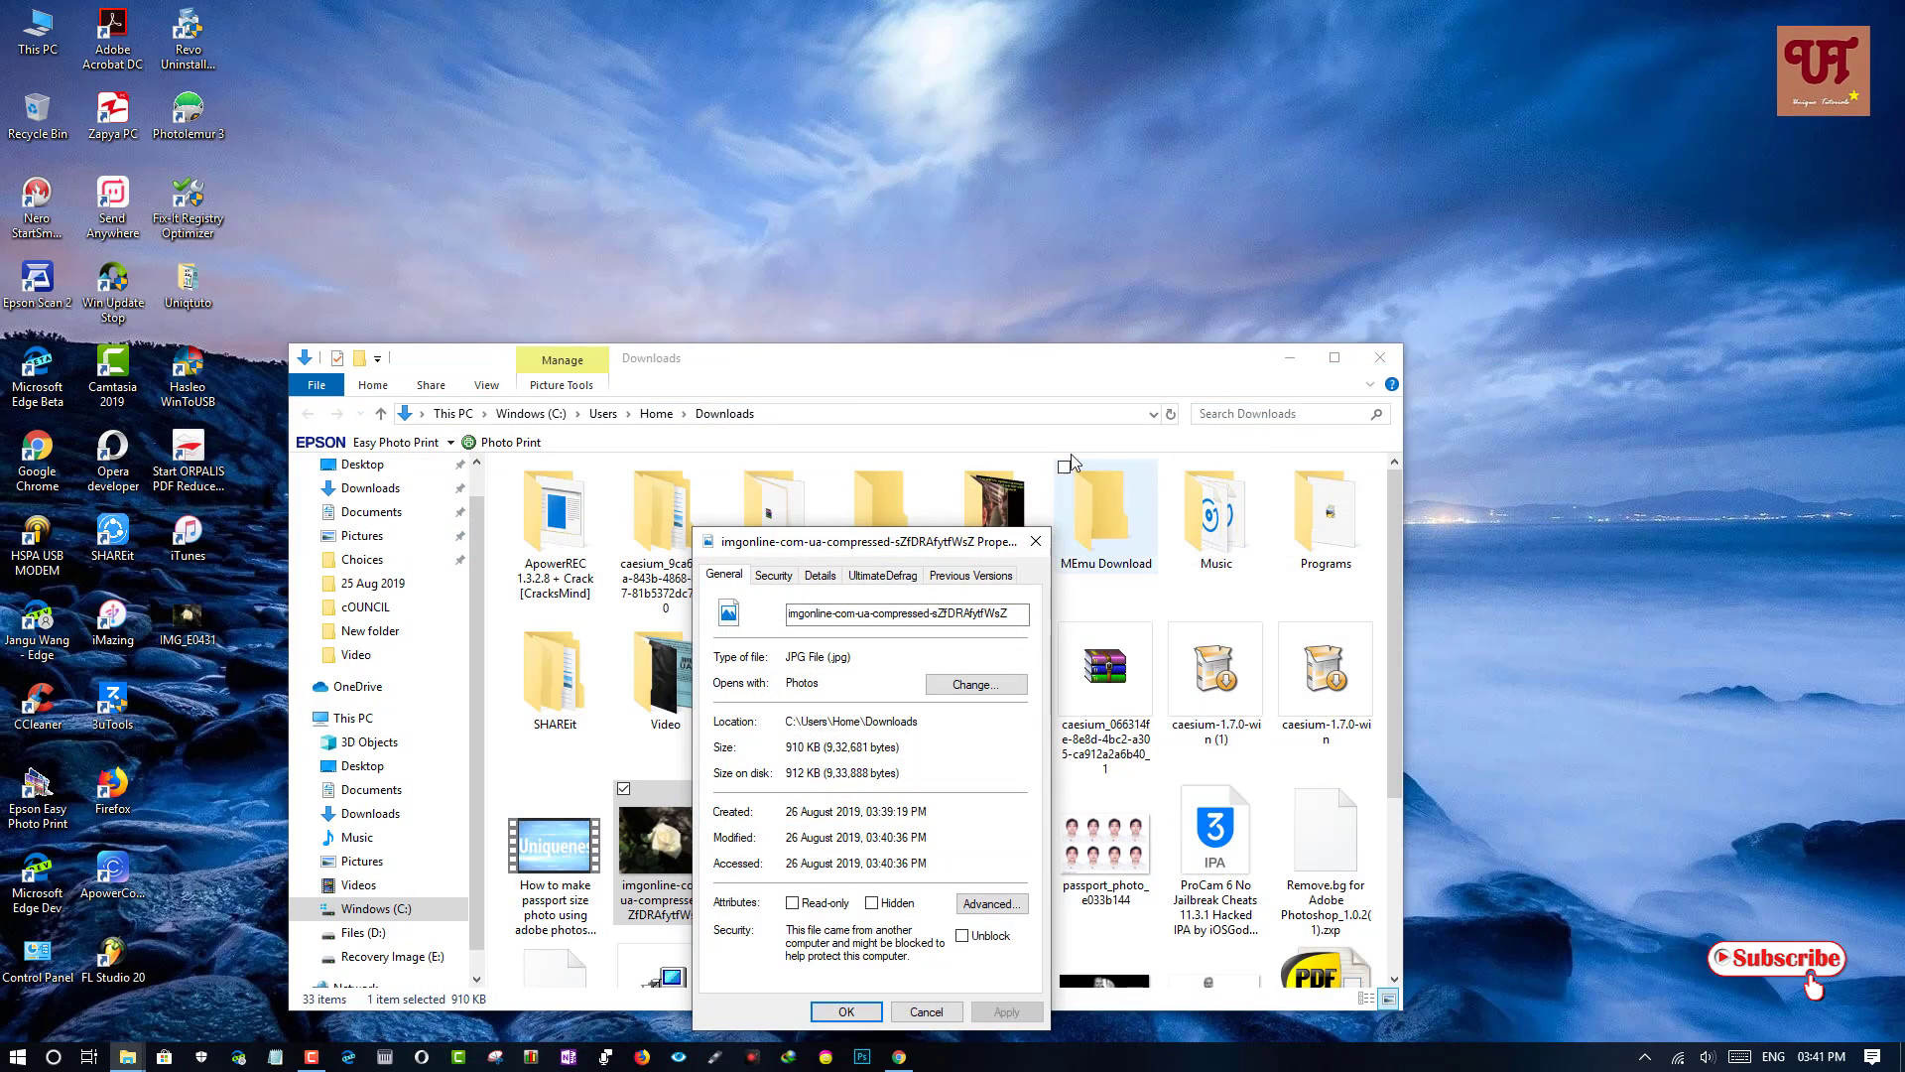
left_click(1289, 358)
left_click_drag(884, 546, 1261, 176)
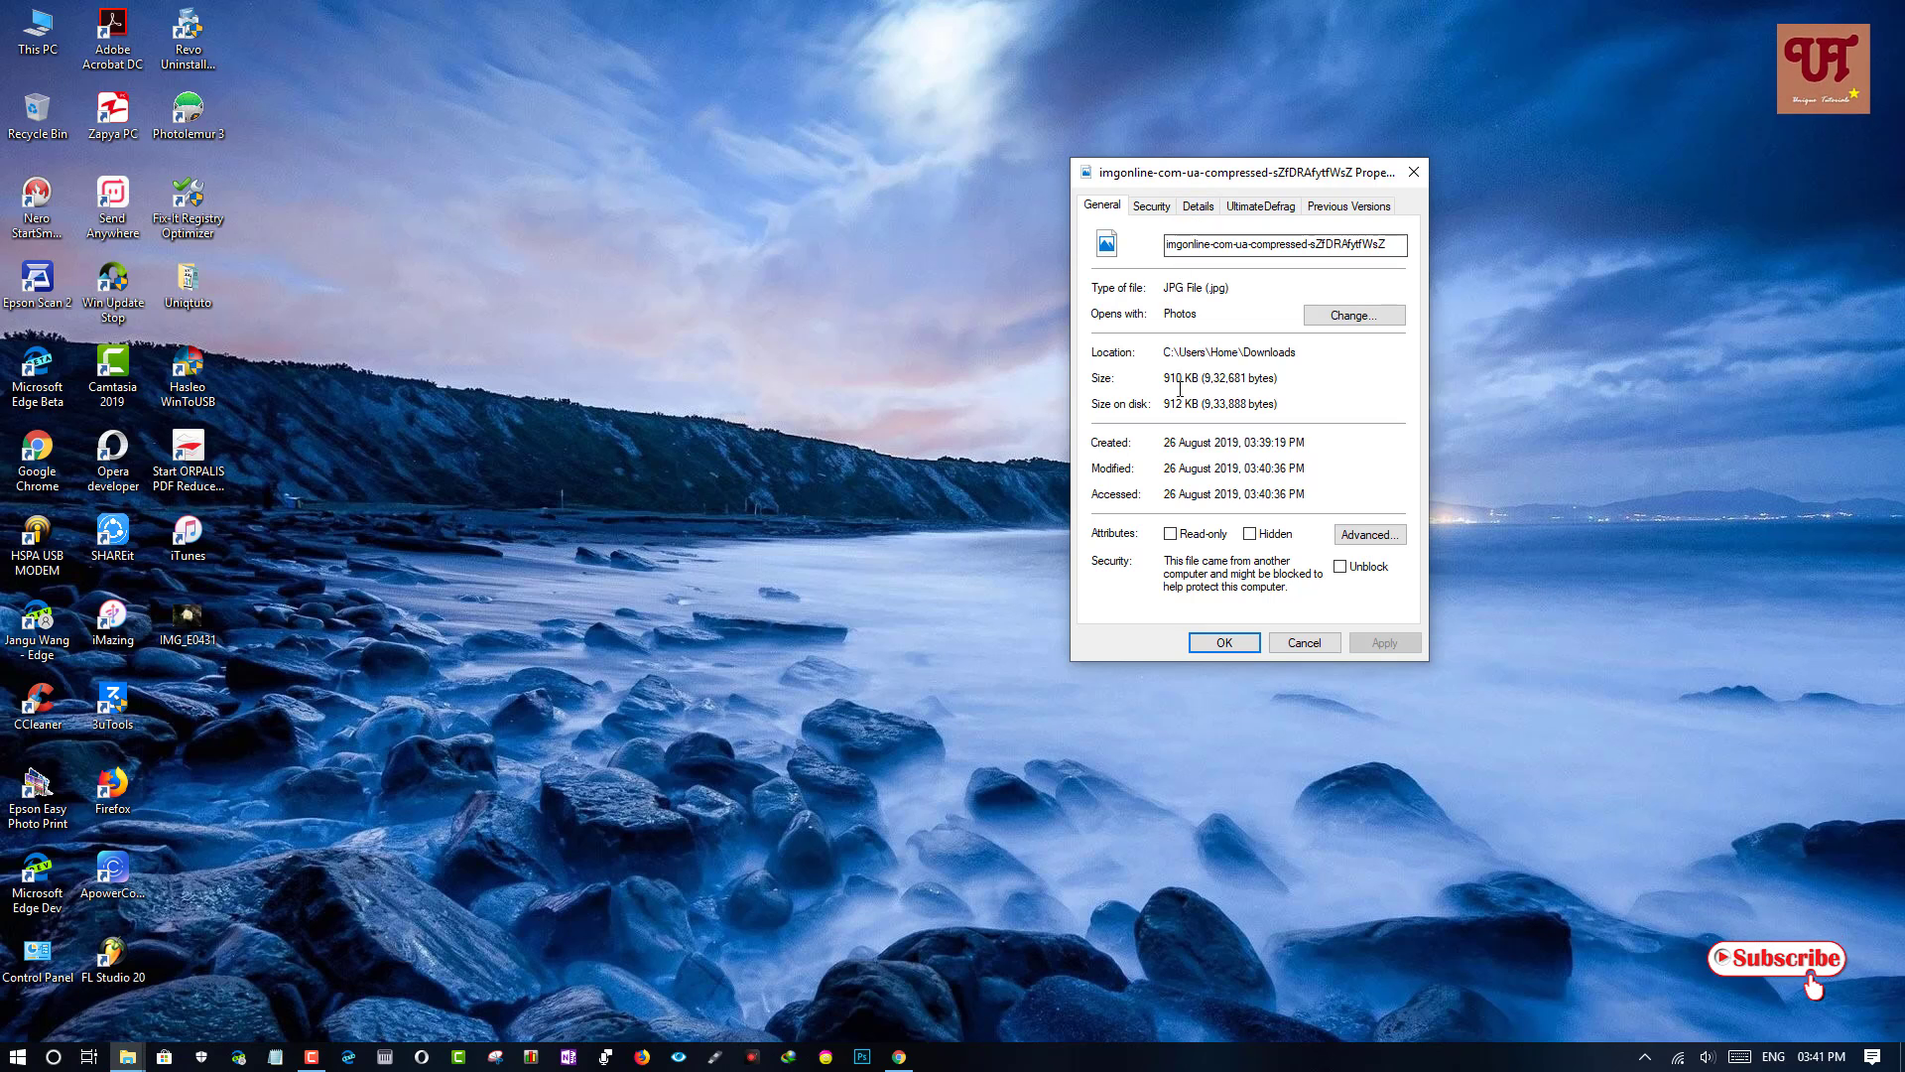
left_click(1198, 211)
scroll(1250, 461, "down", 2)
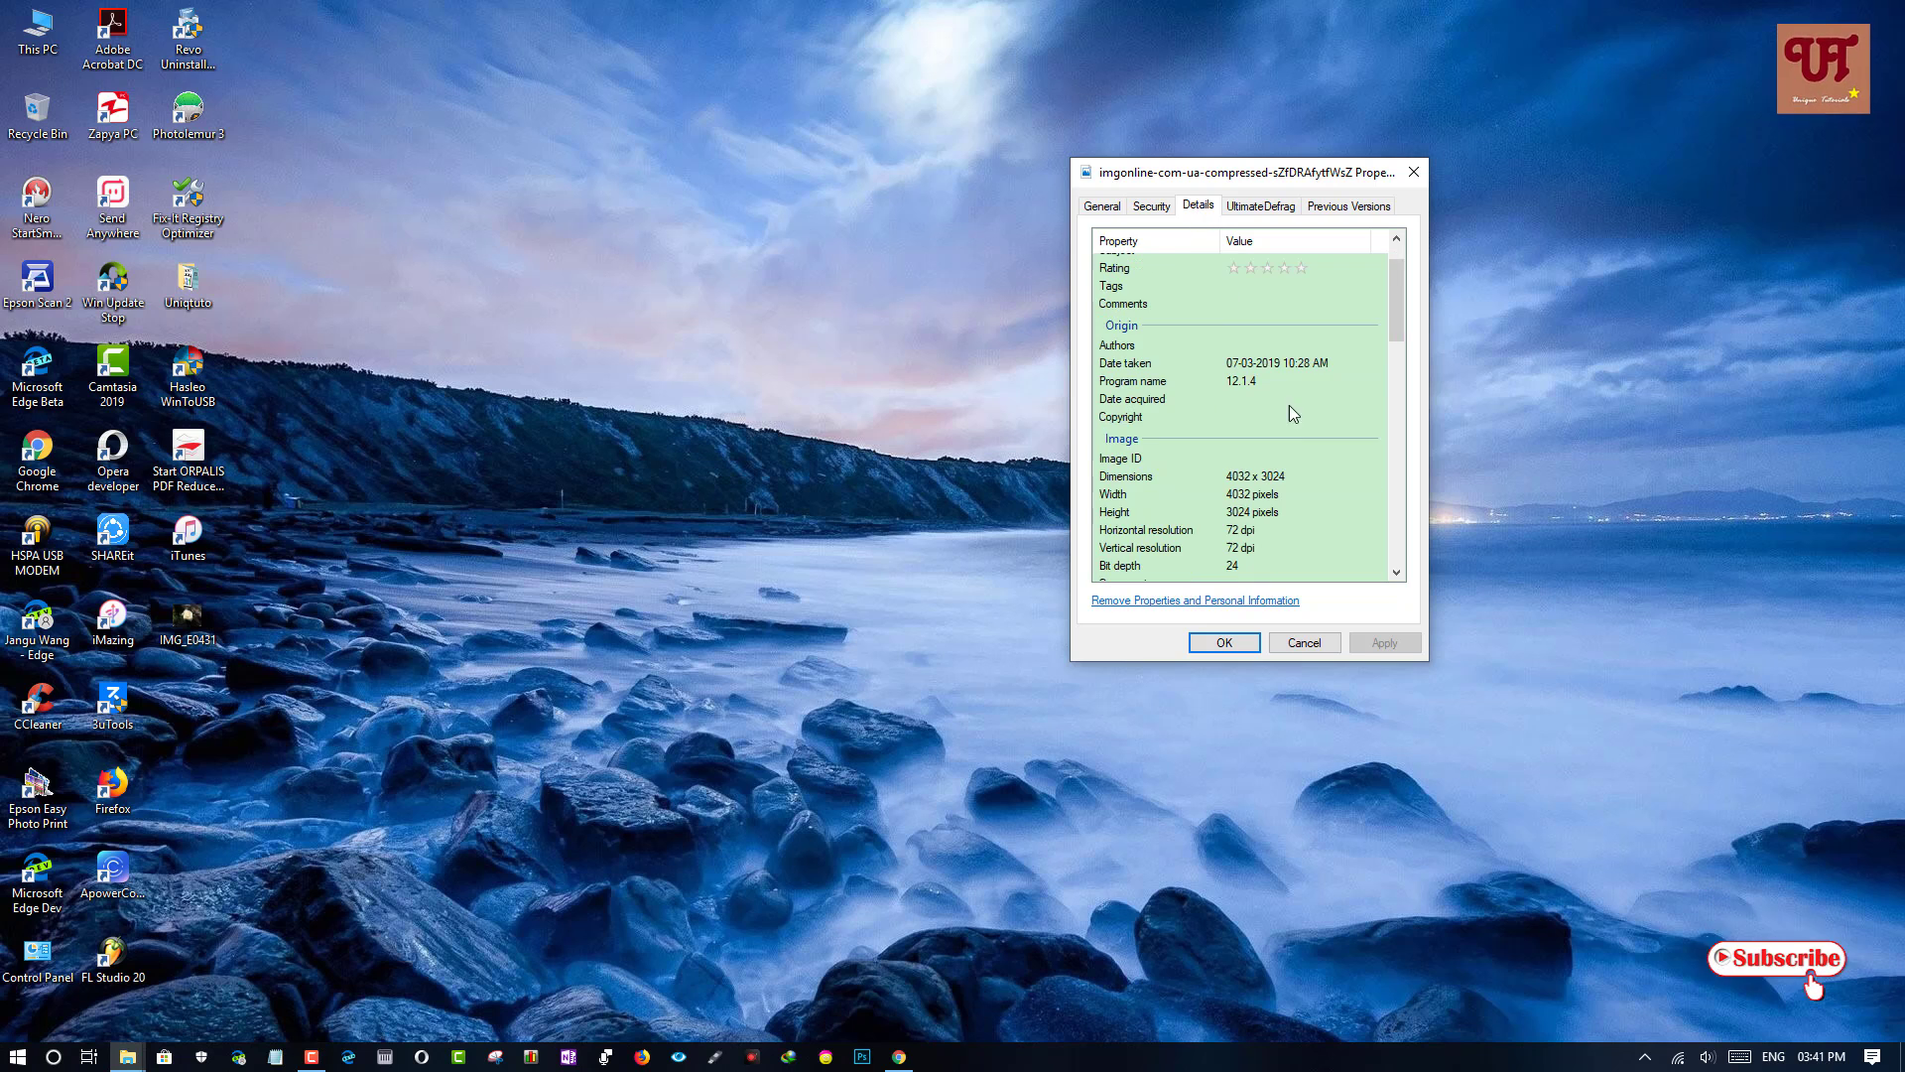
- Open IMG_E0431's Details beside it, confirm both are 4032 x 3024, and close the compressed copy's properties
right_click(208, 645)
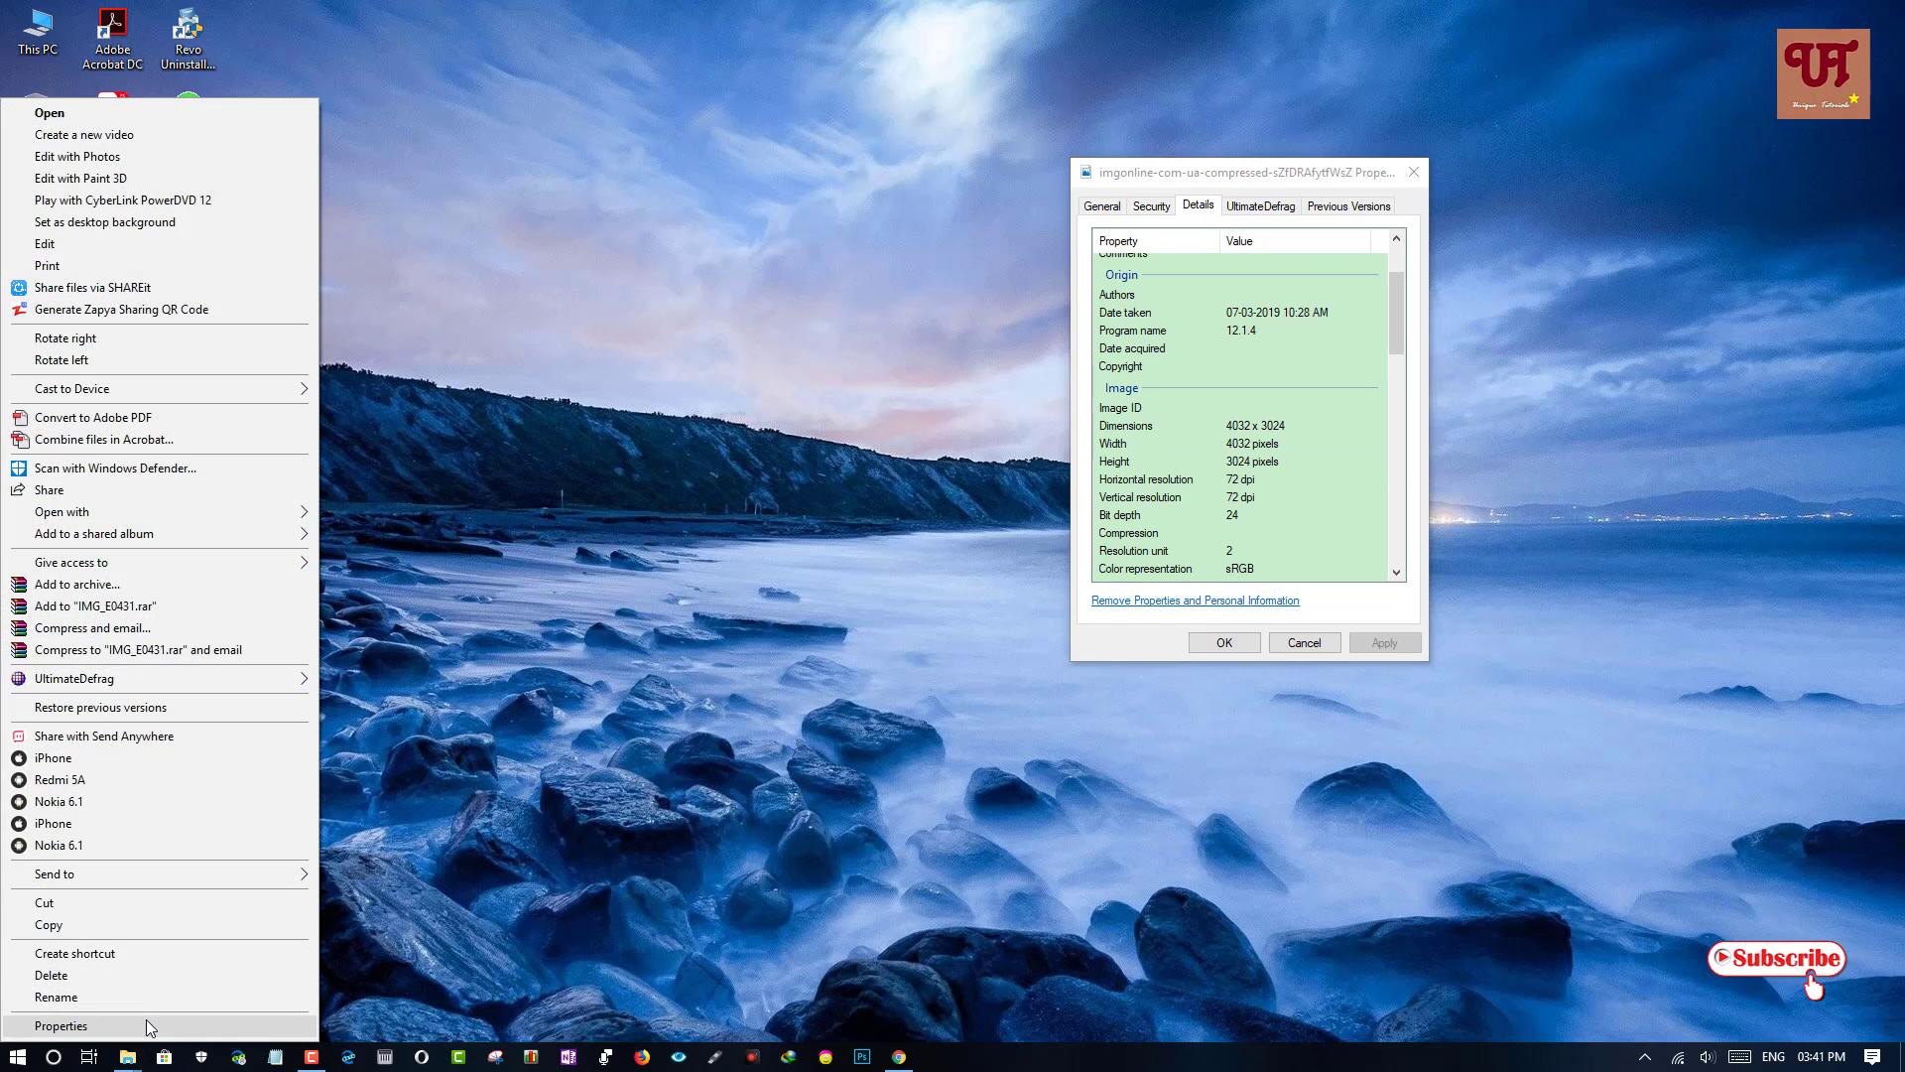
left_click(151, 1026)
left_click_drag(382, 540, 818, 220)
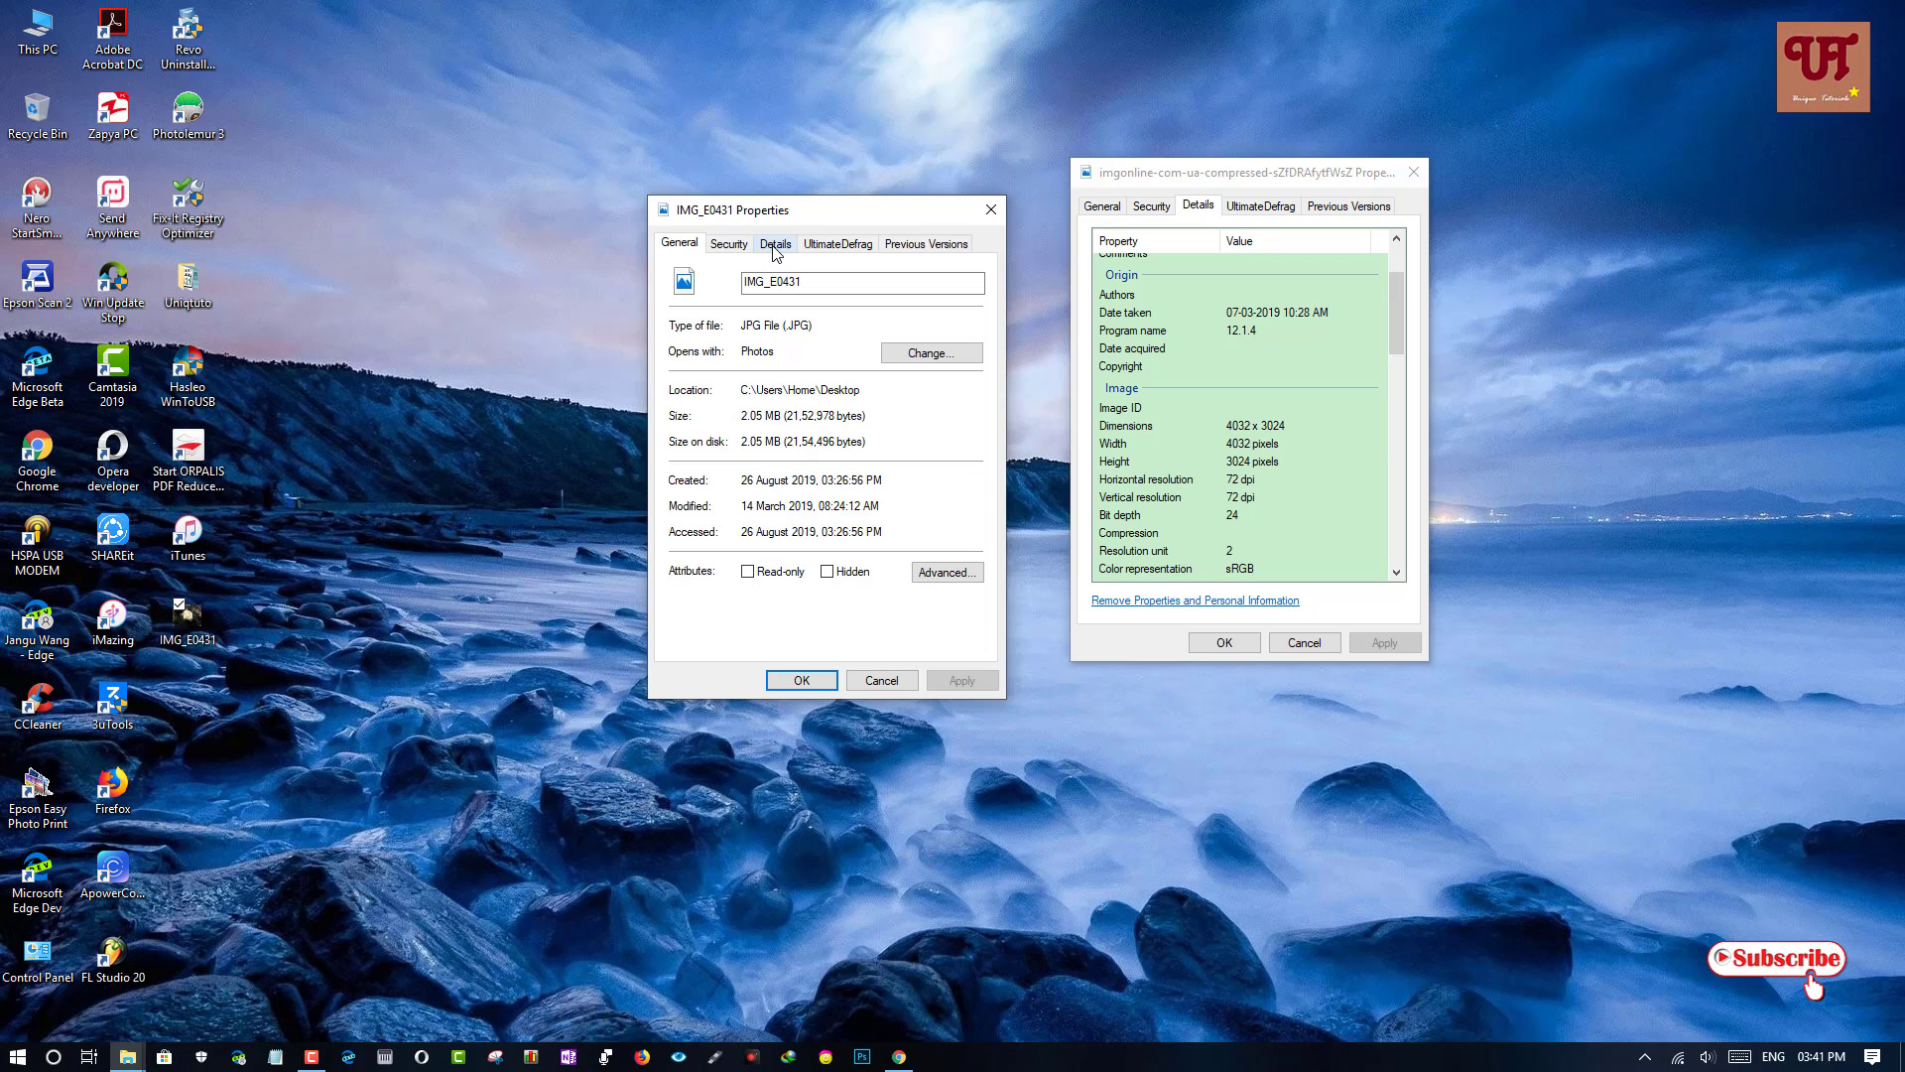
left_click(775, 244)
left_click_drag(855, 219, 883, 139)
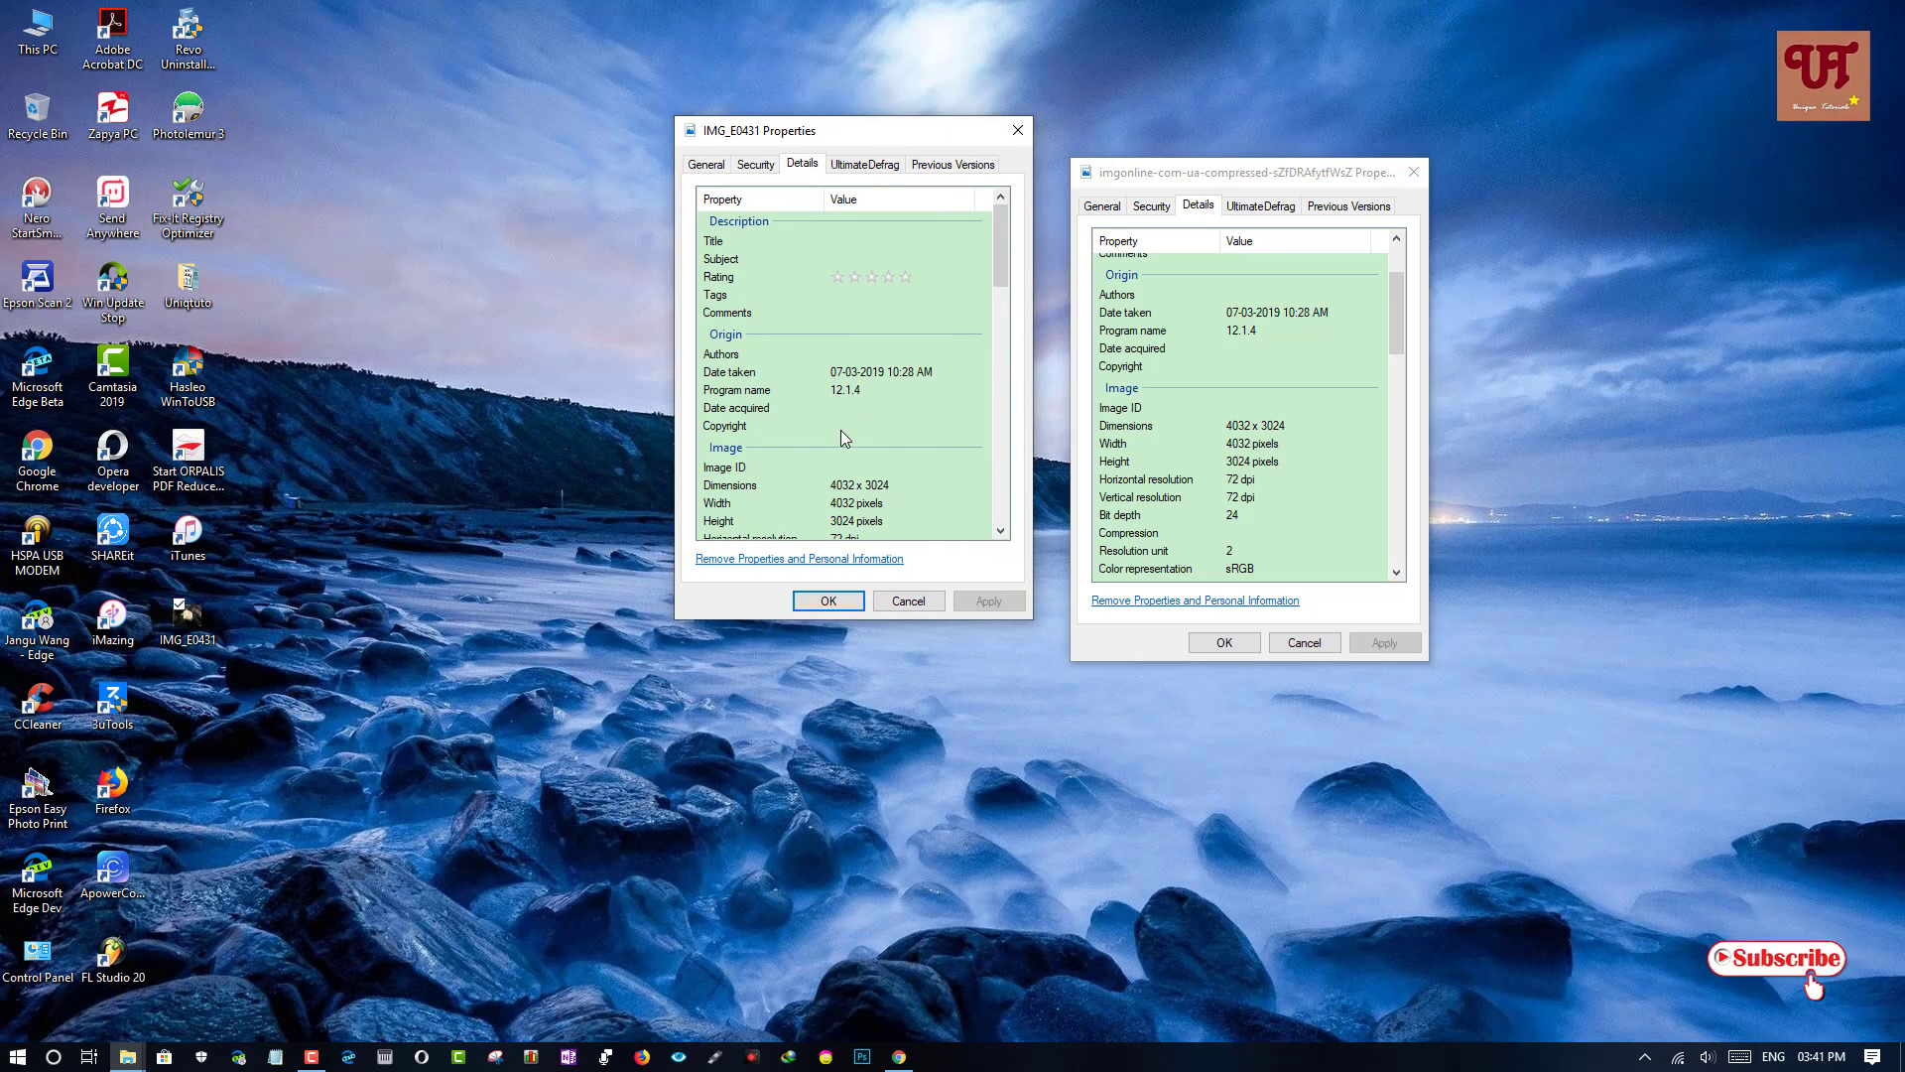
scroll(944, 505, "down", 3)
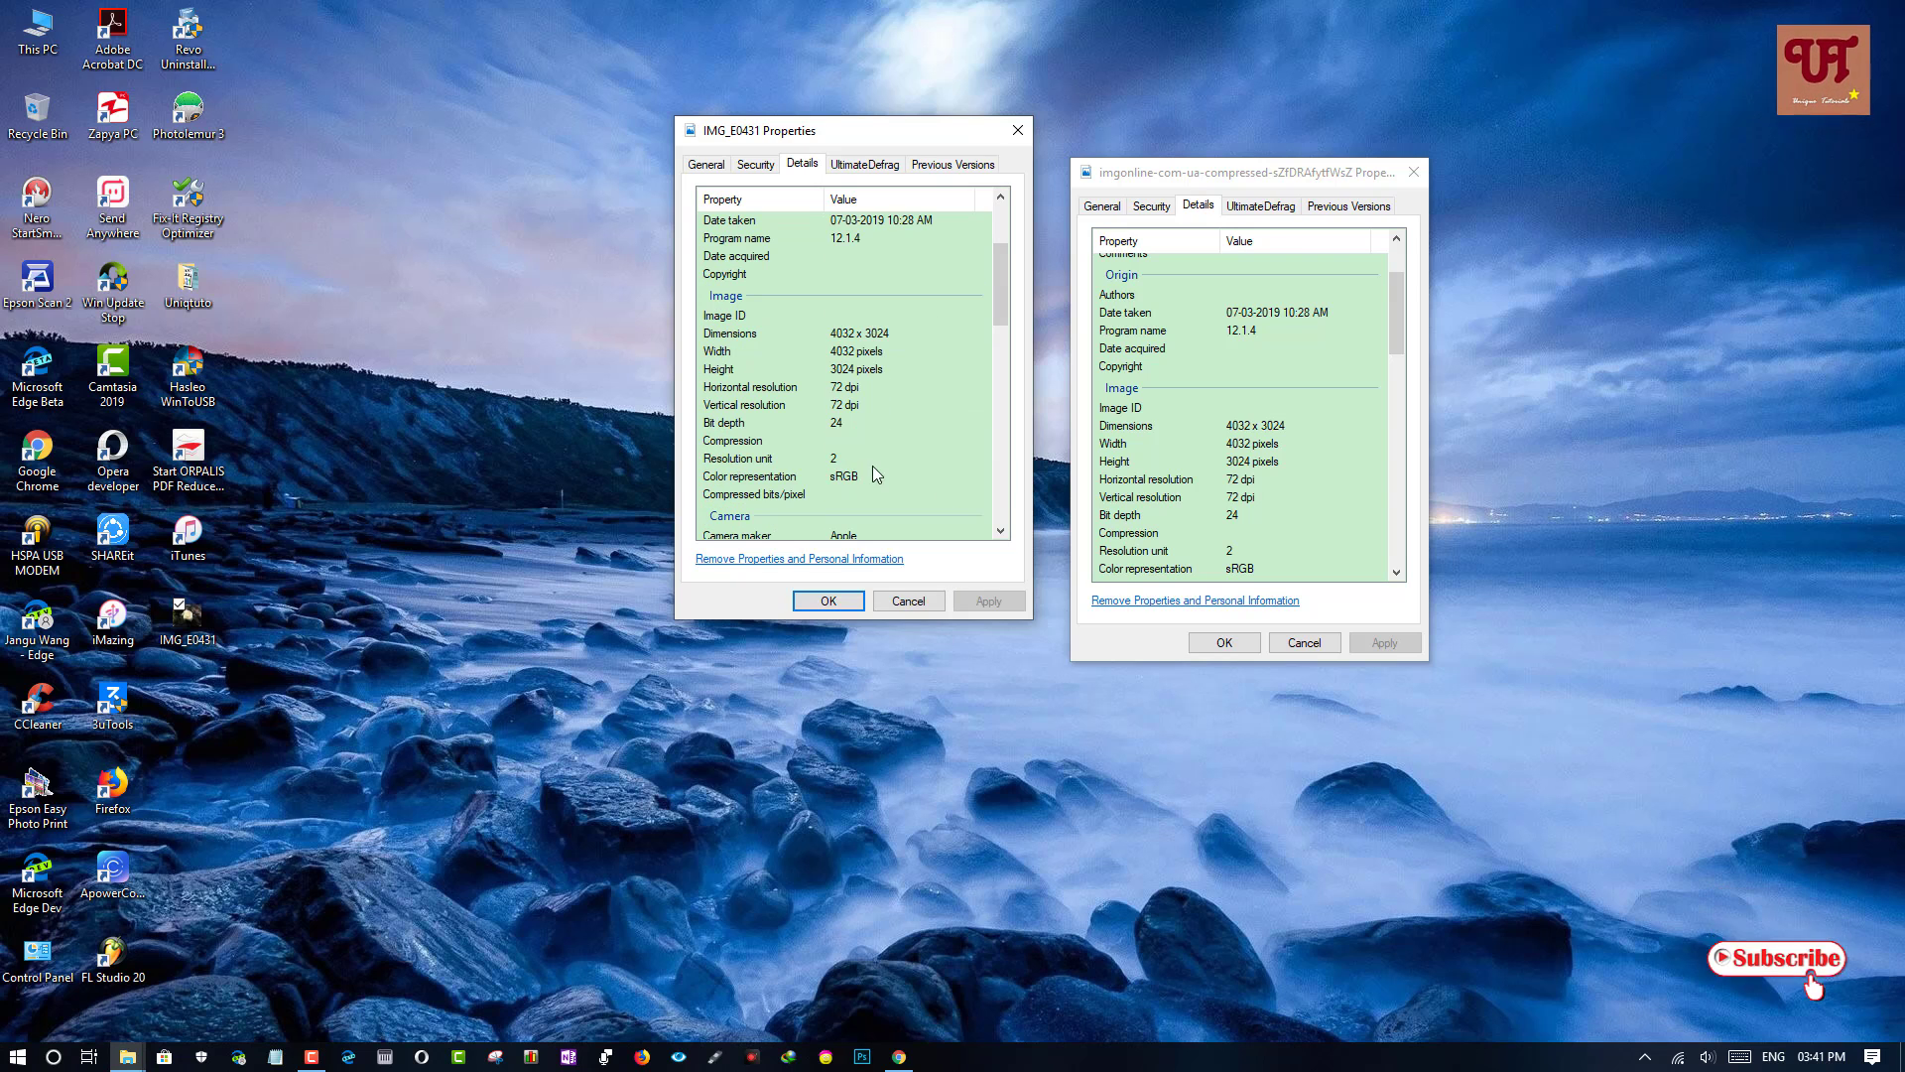
left_click_drag(1399, 331, 1402, 357)
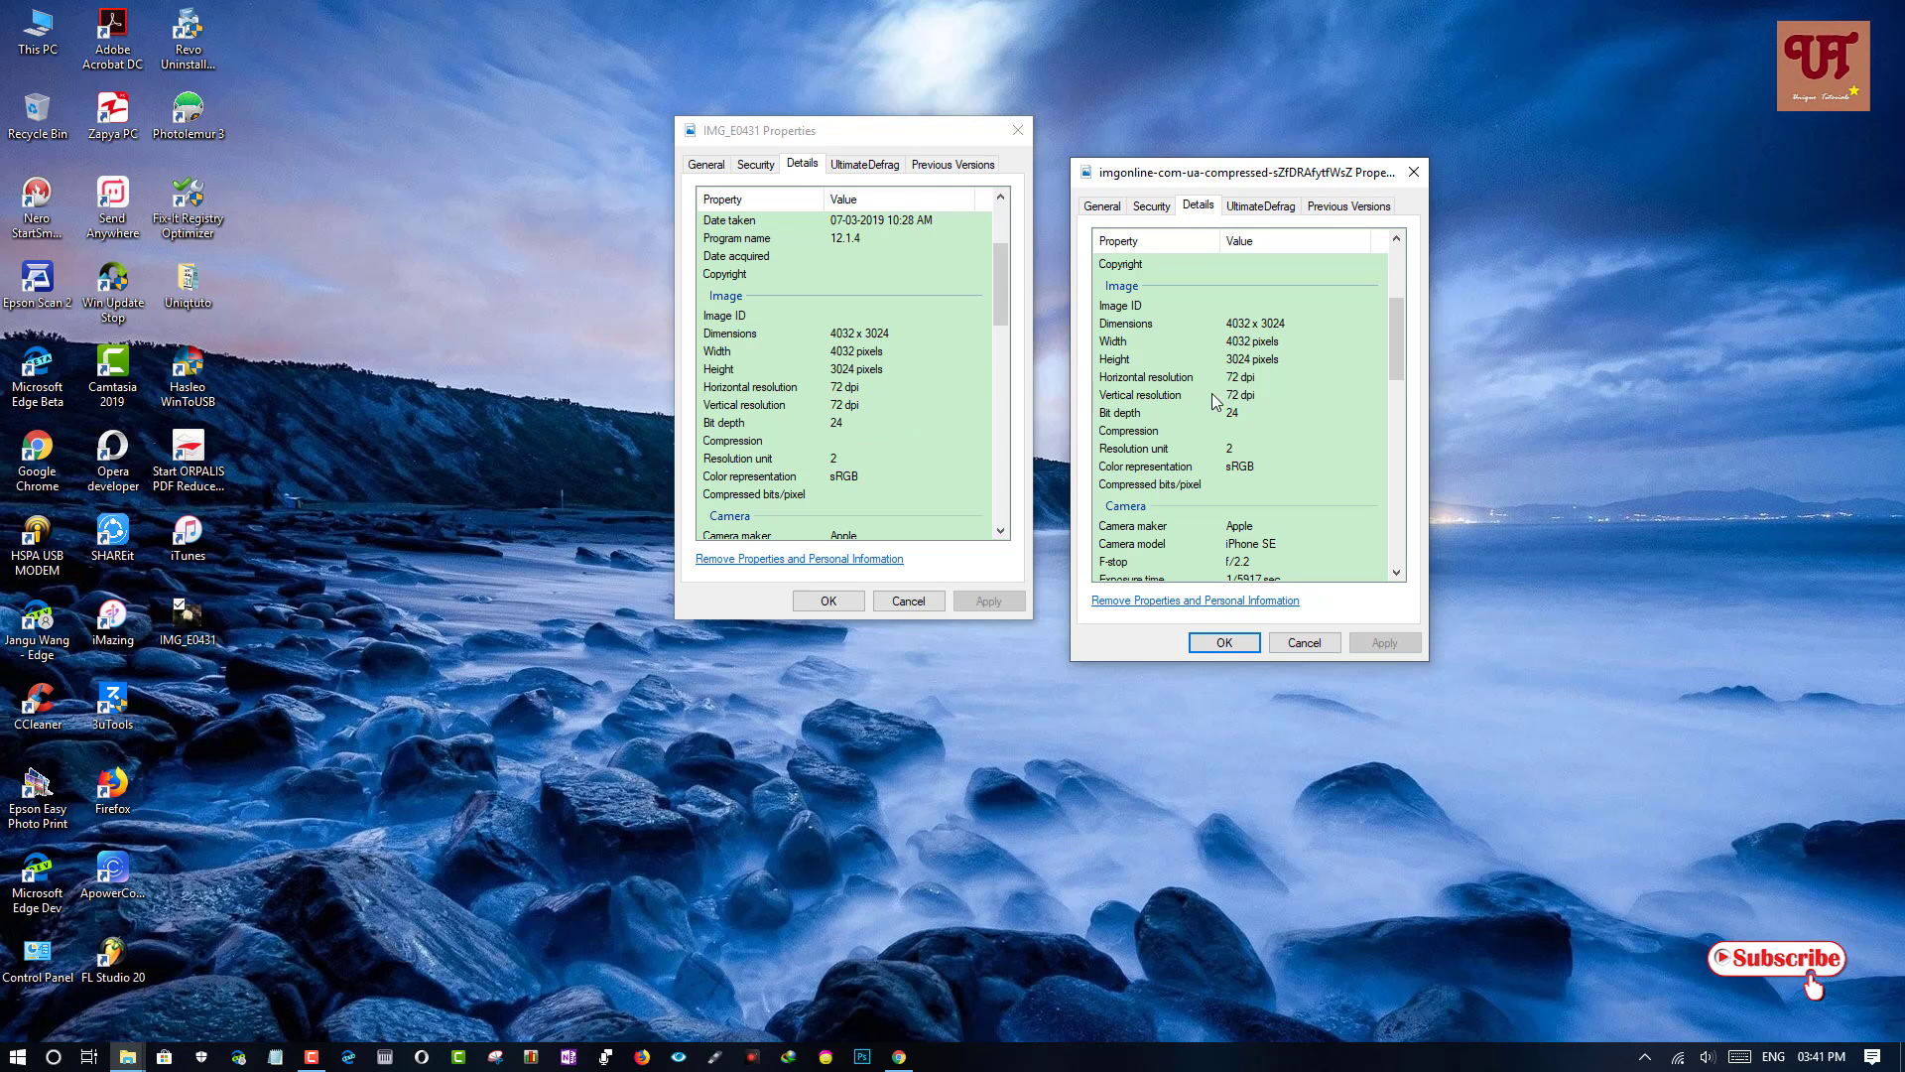
scroll(1246, 446, "down", 1)
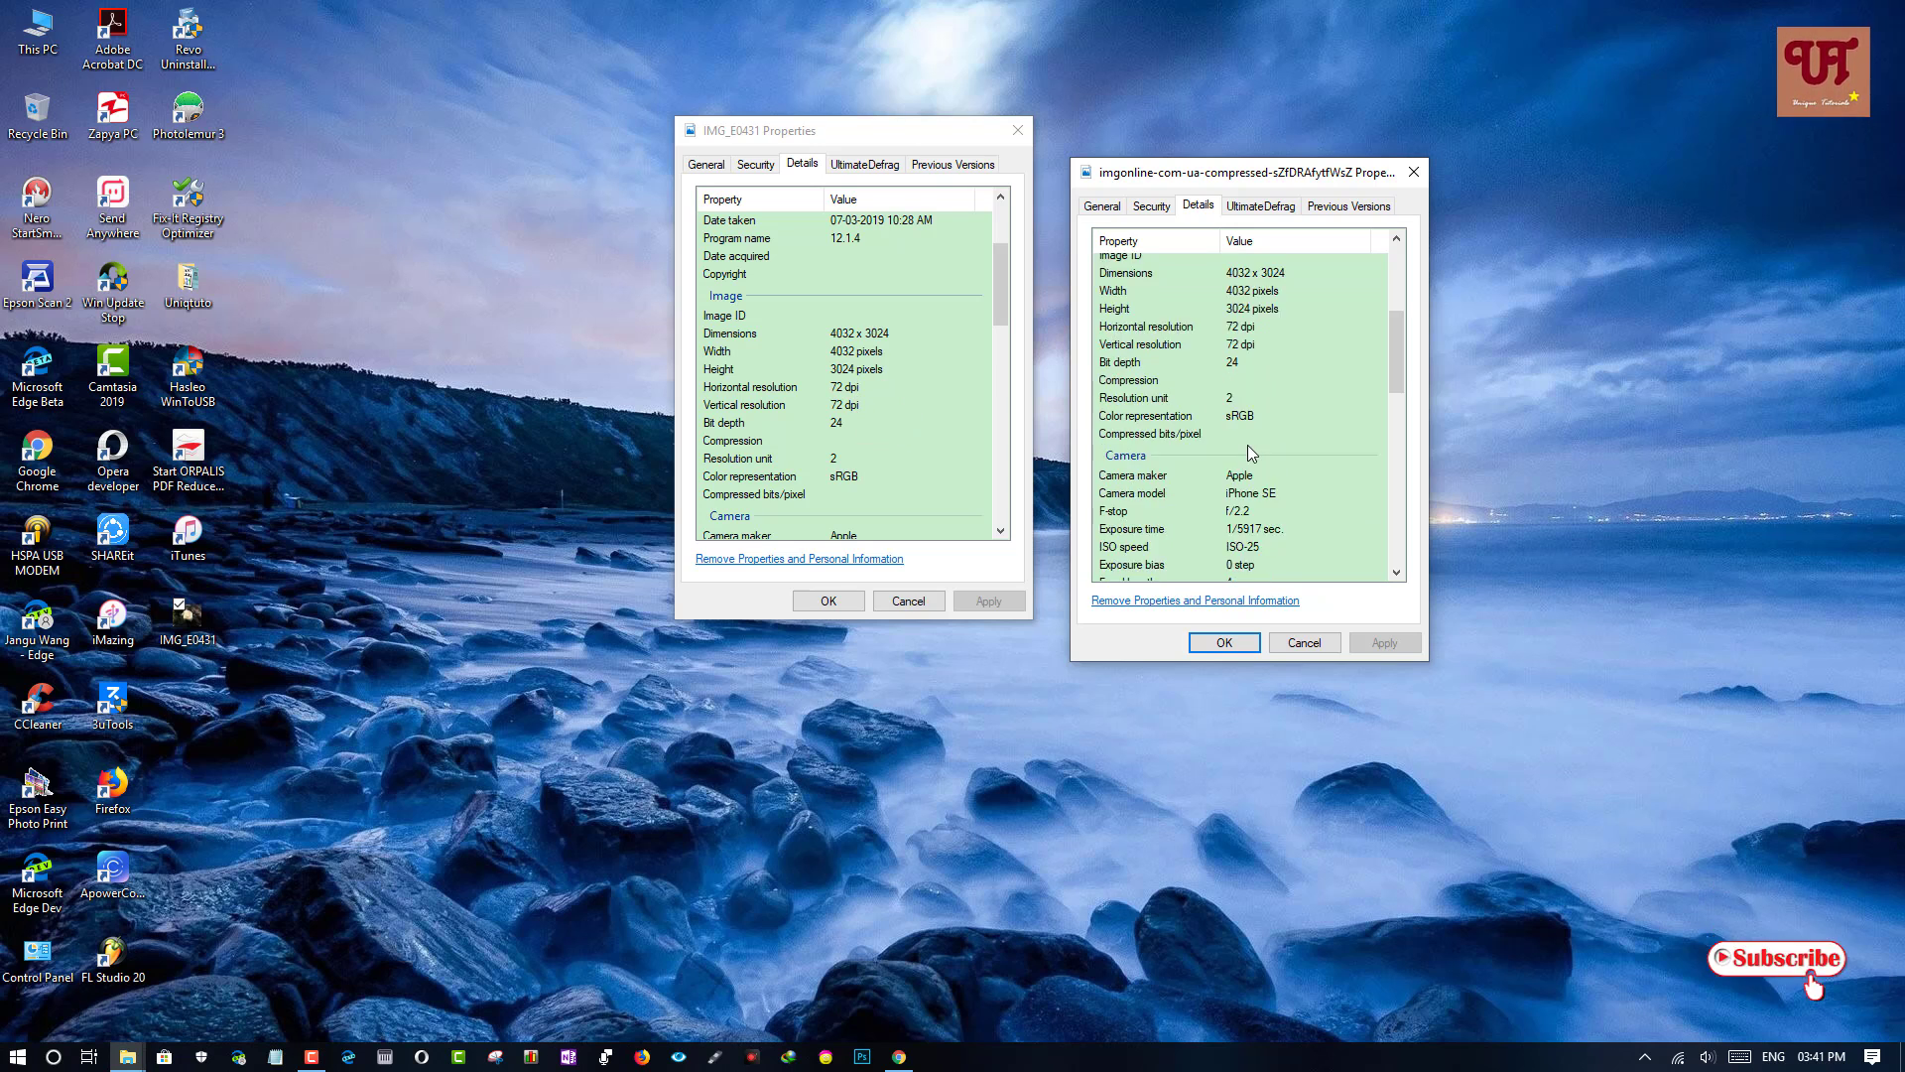
left_click(1304, 643)
- Close the original's properties and open IMG_E0431 and the compressed copy in separate windowed Photos
left_click(908, 602)
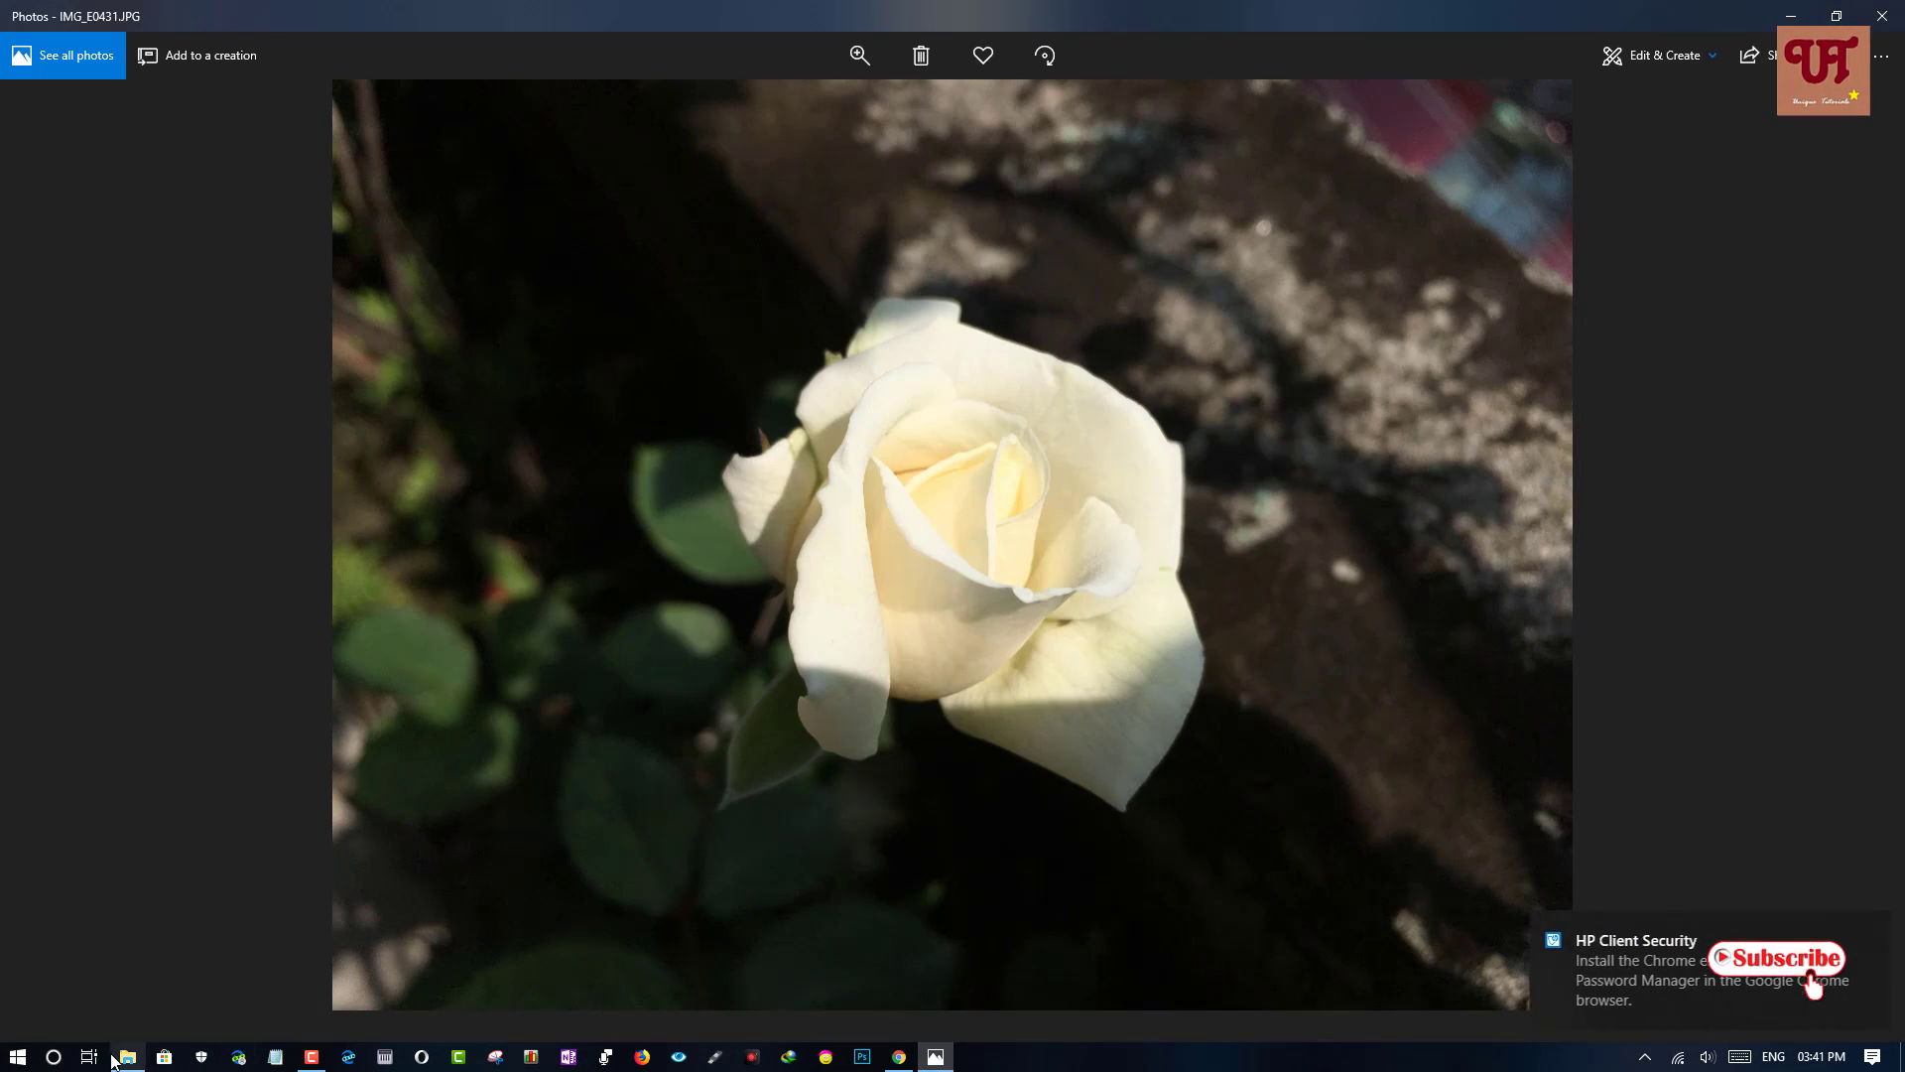
left_click(1834, 18)
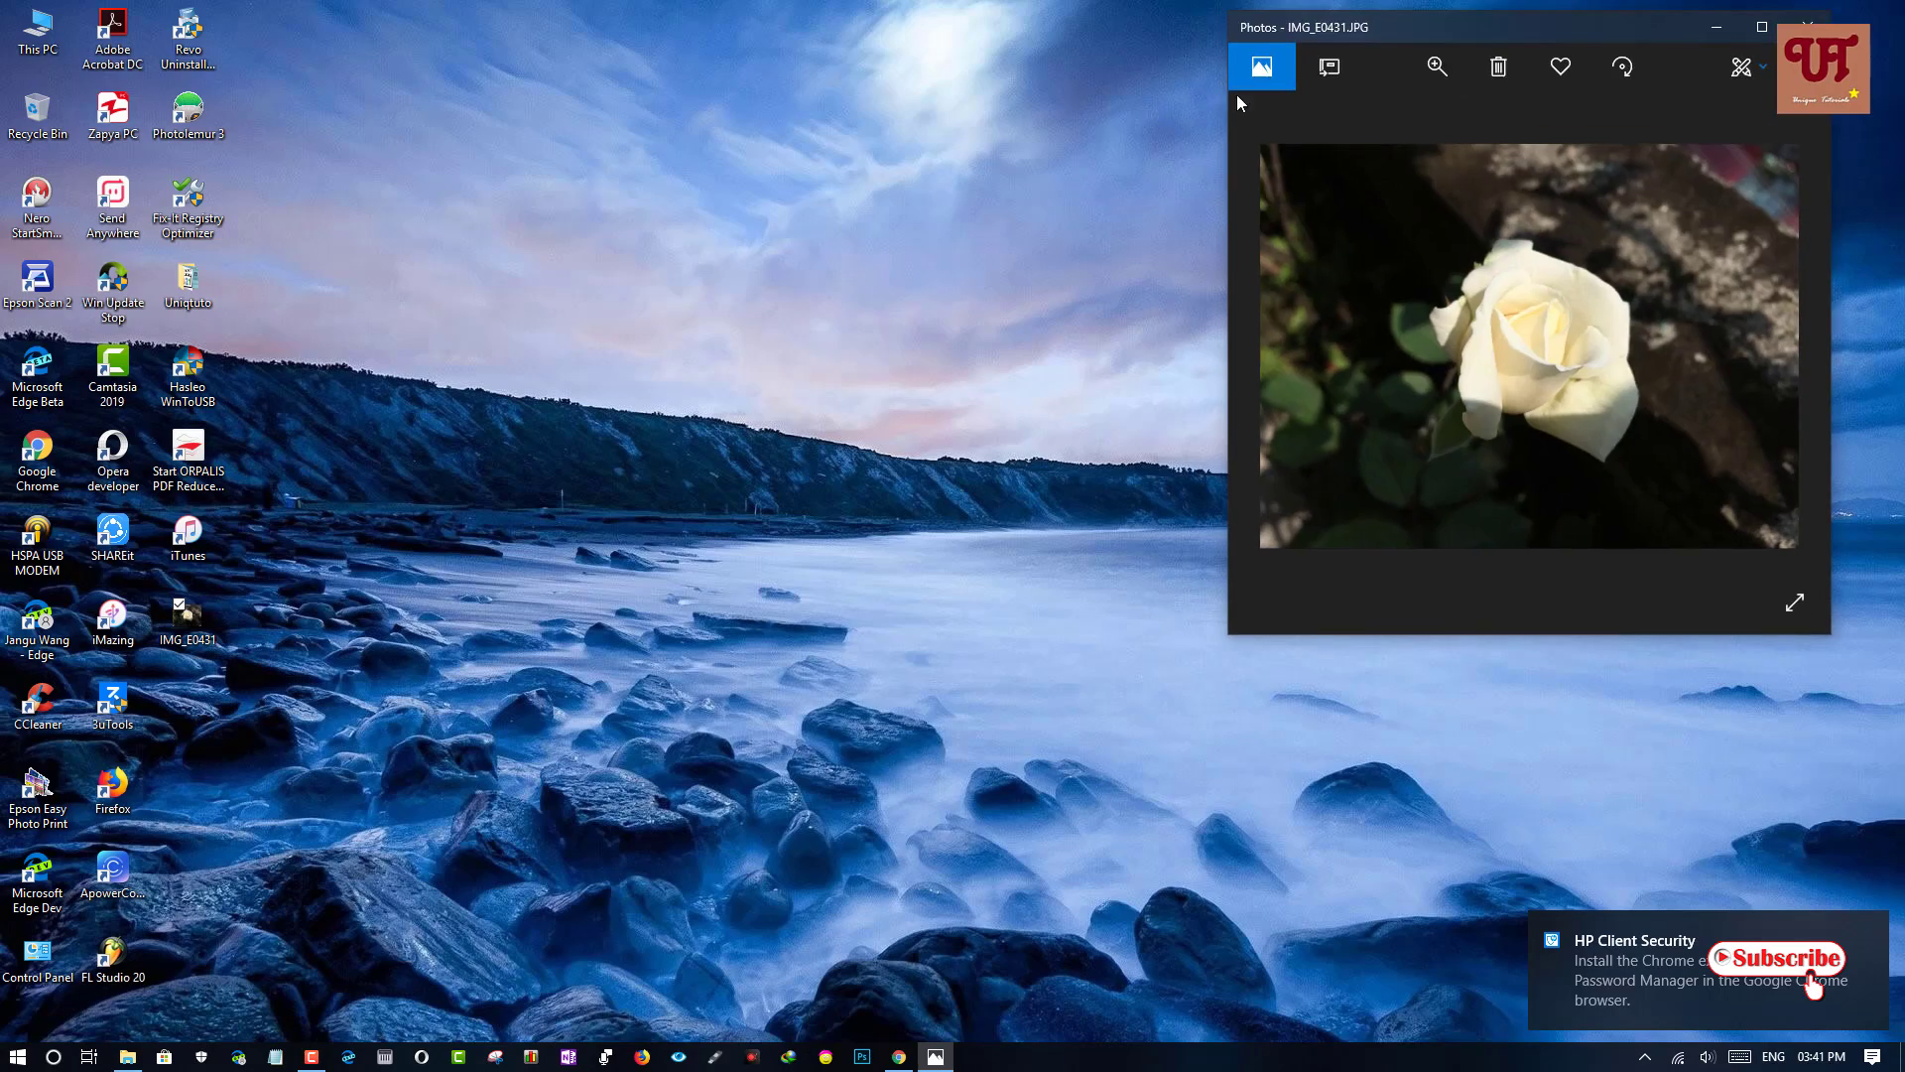
left_click_drag(1522, 32, 419, 181)
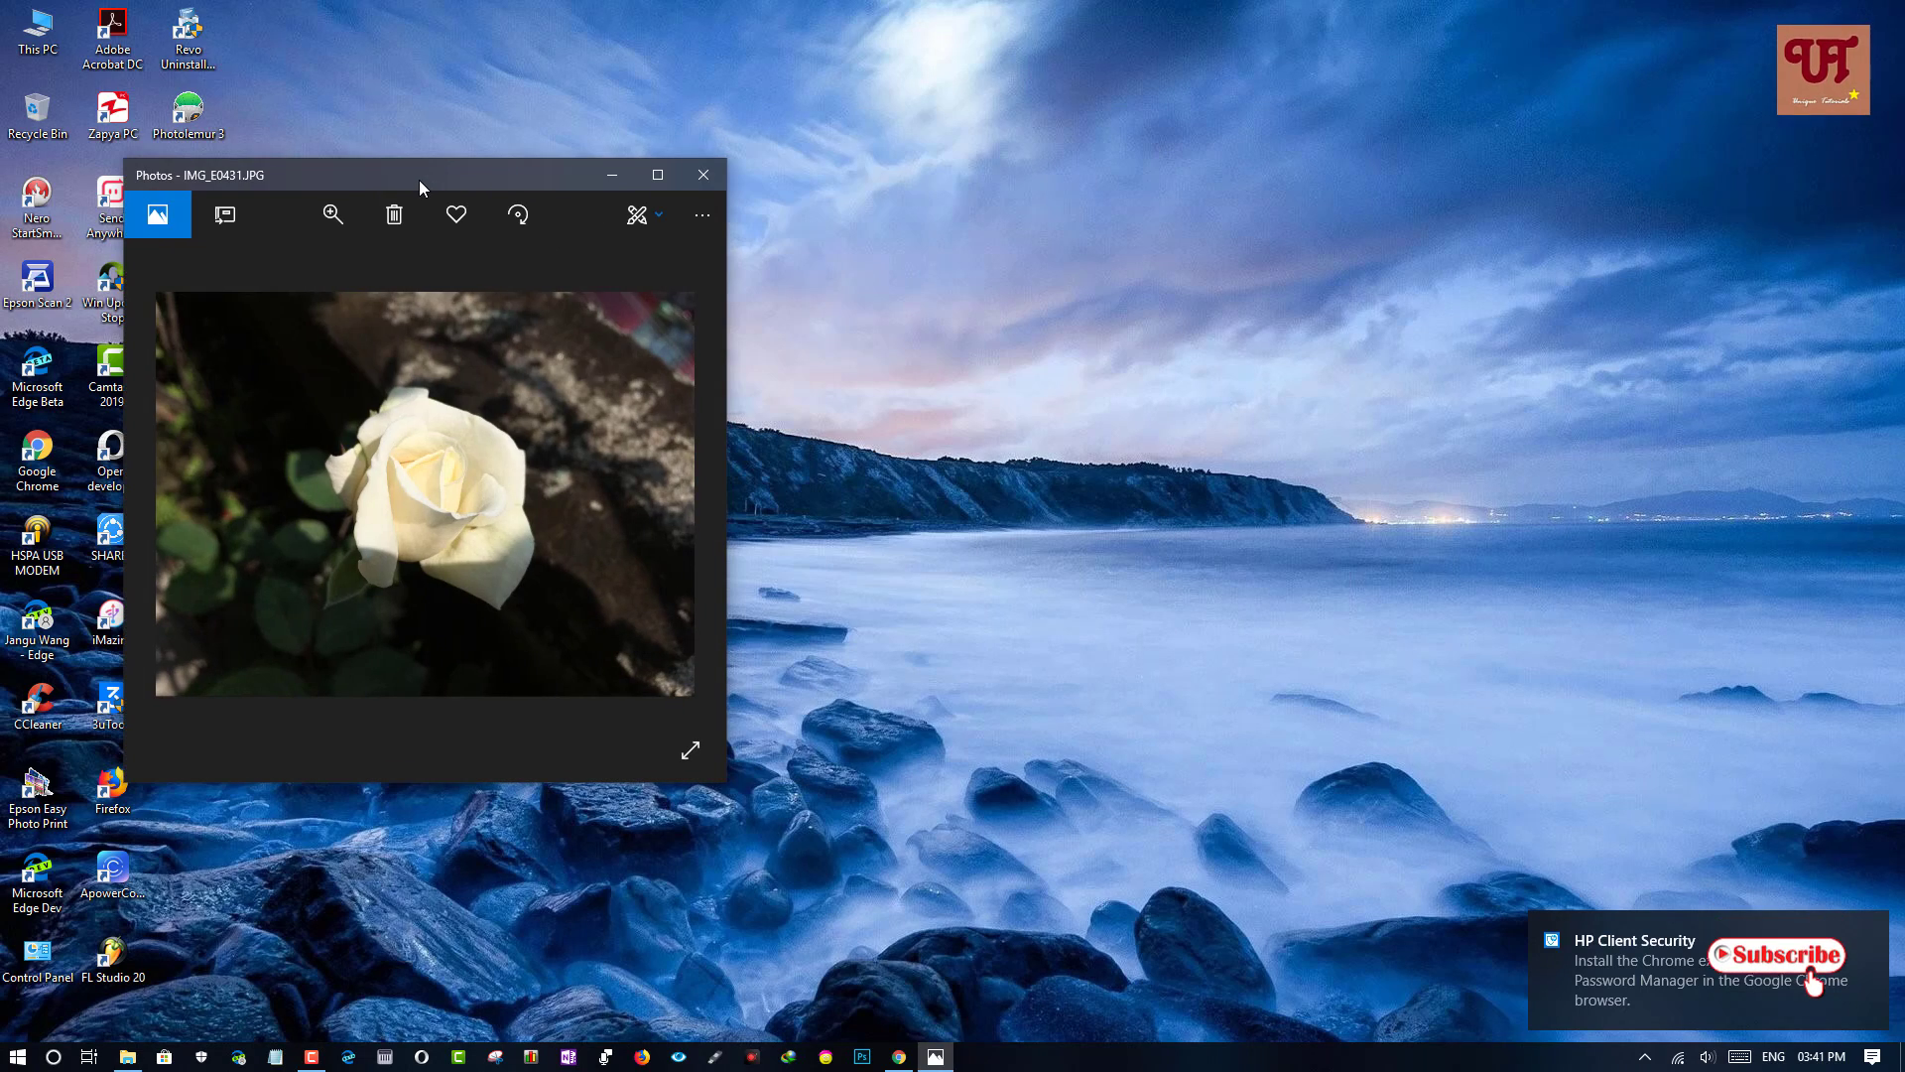
left_click(129, 1058)
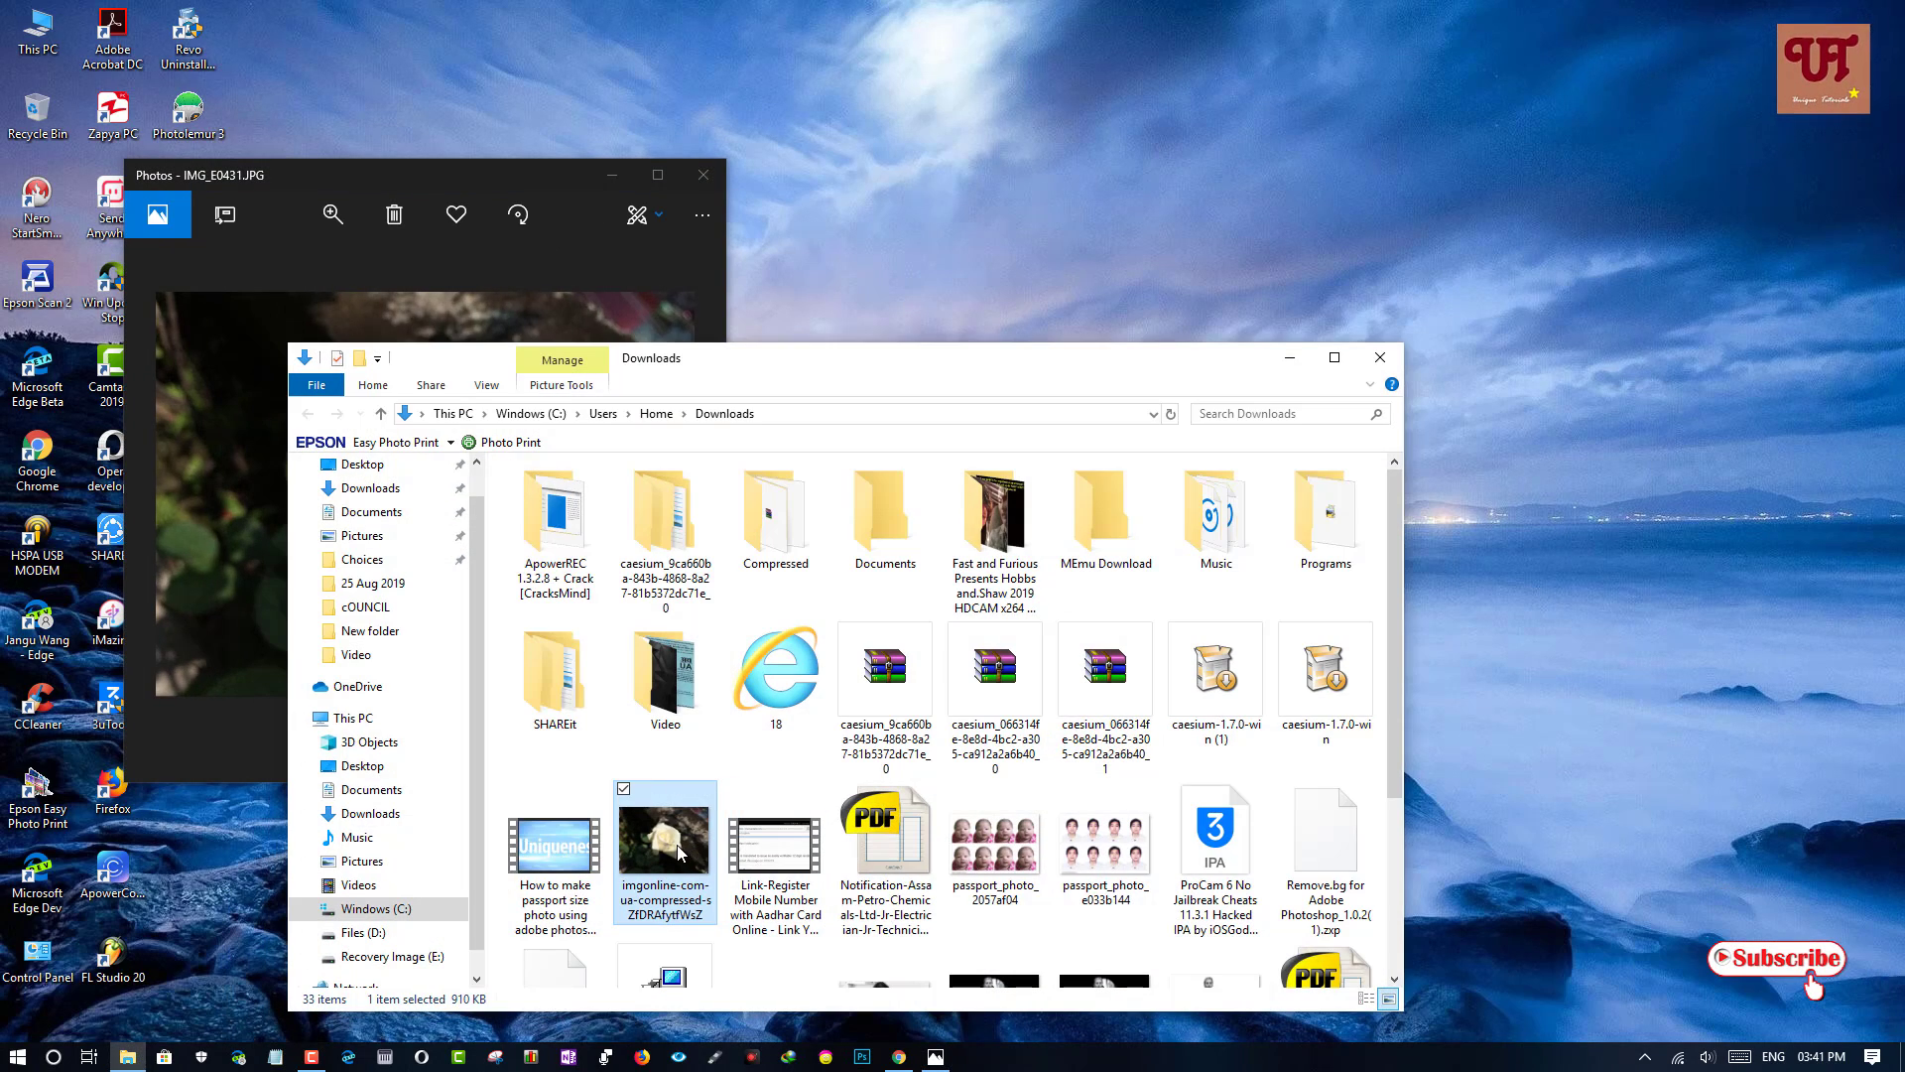
double_click(699, 842)
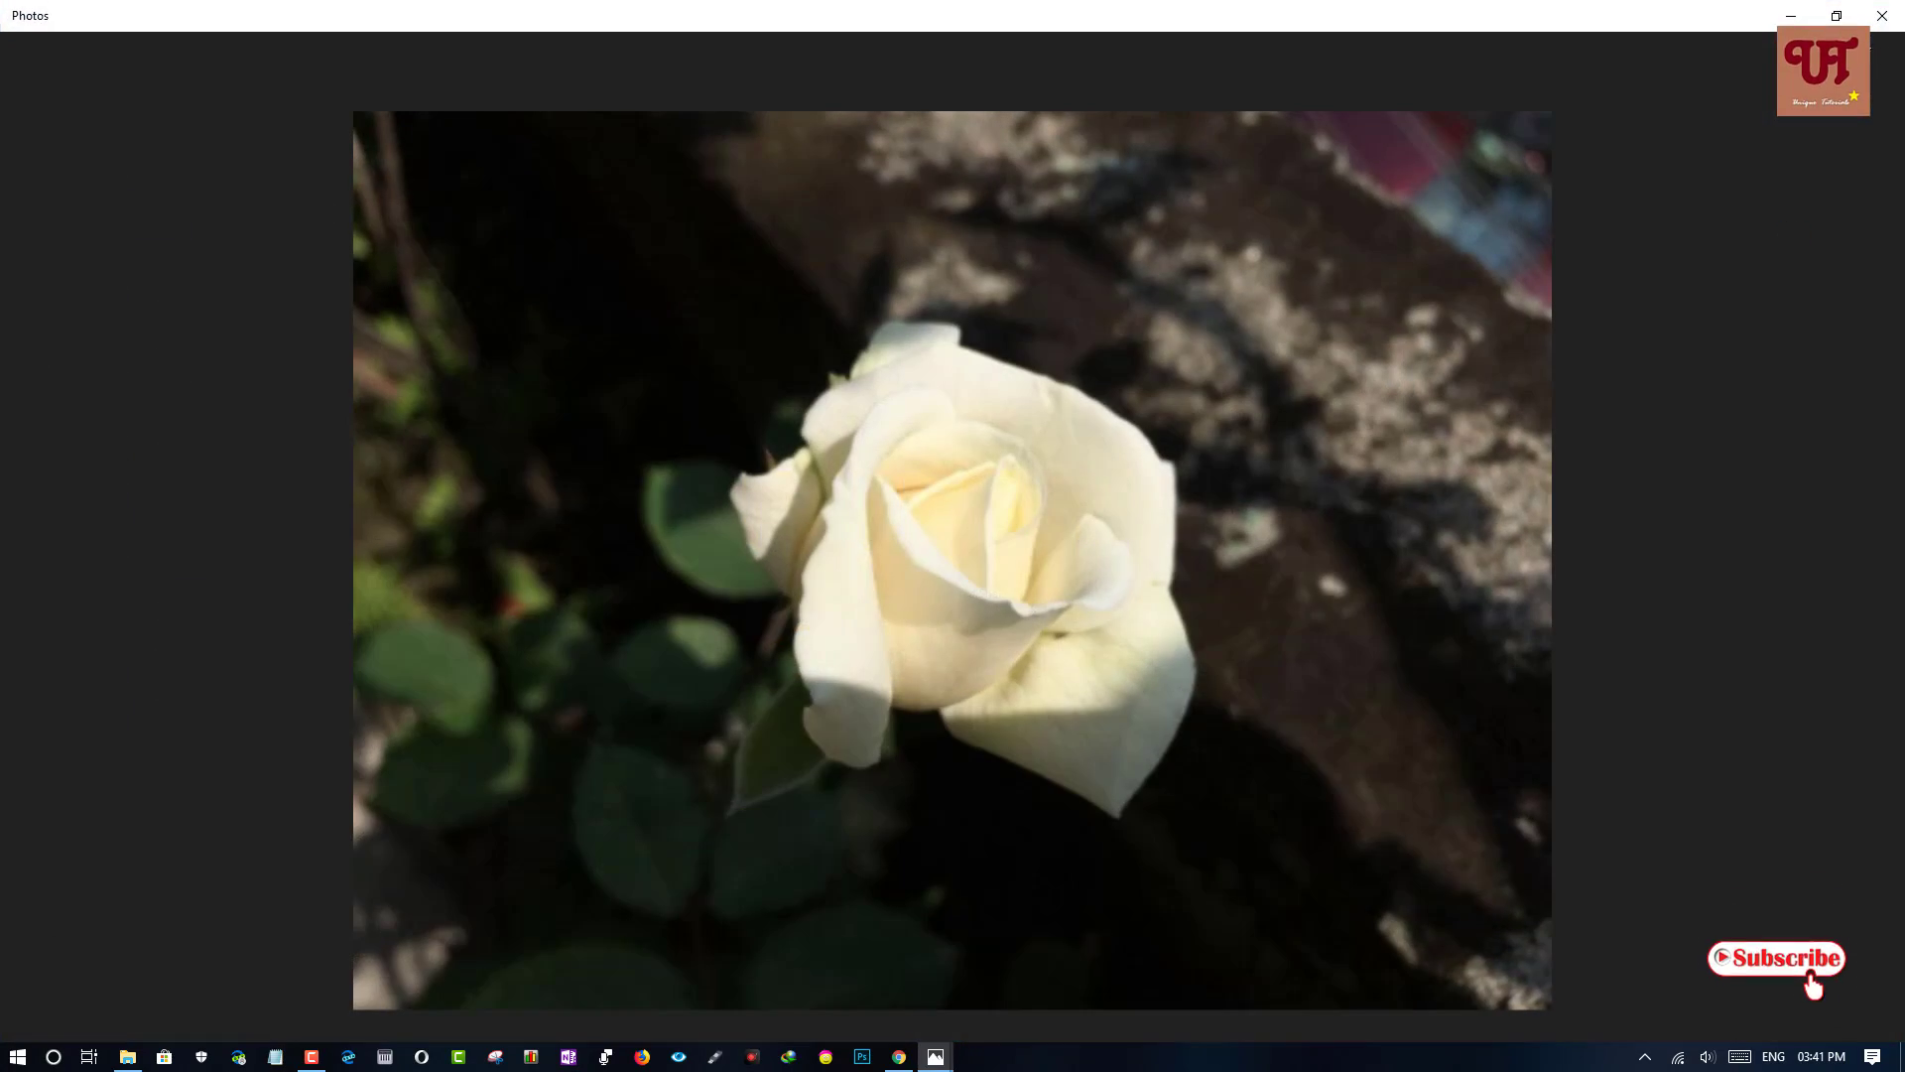
left_click(1842, 18)
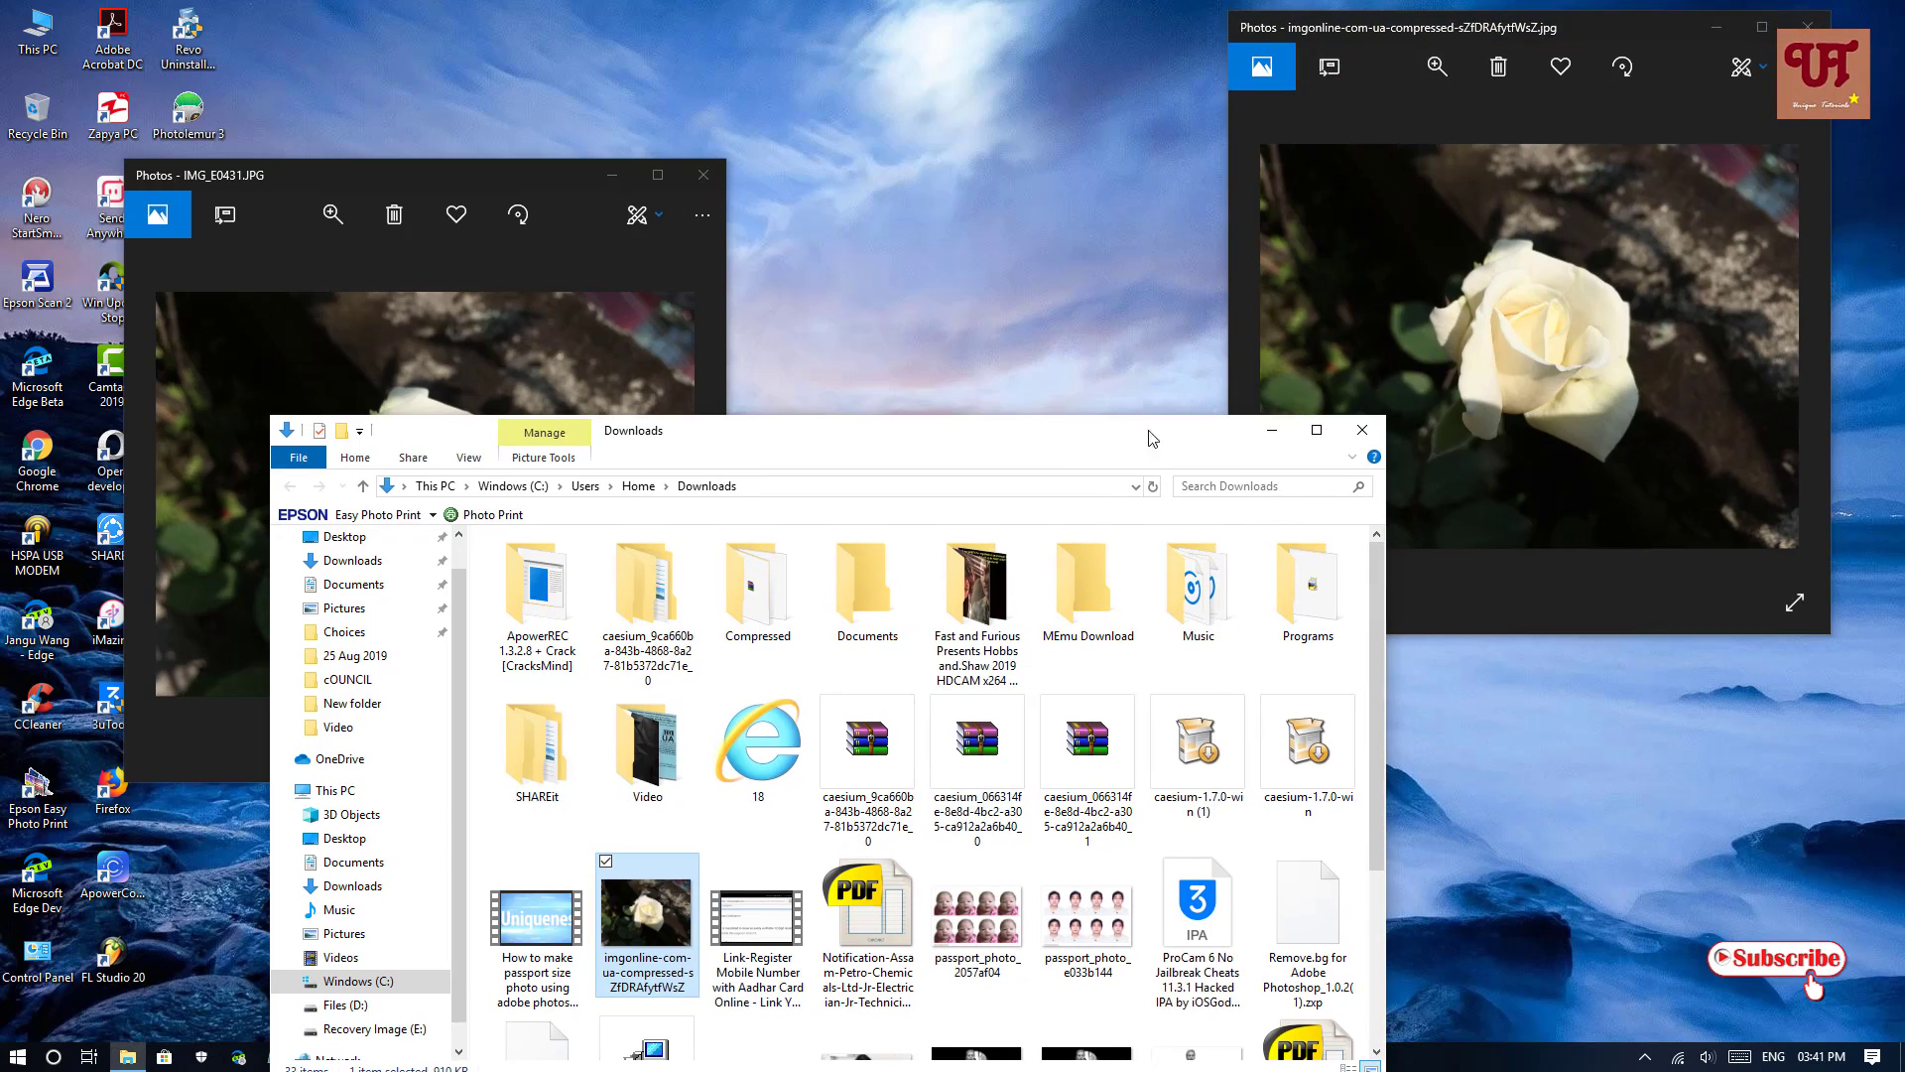
- Snap the original rose photo to the left half and the compressed copy to the right
left_click(1270, 432)
left_click_drag(559, 180, 2, 427)
left_click(1211, 258)
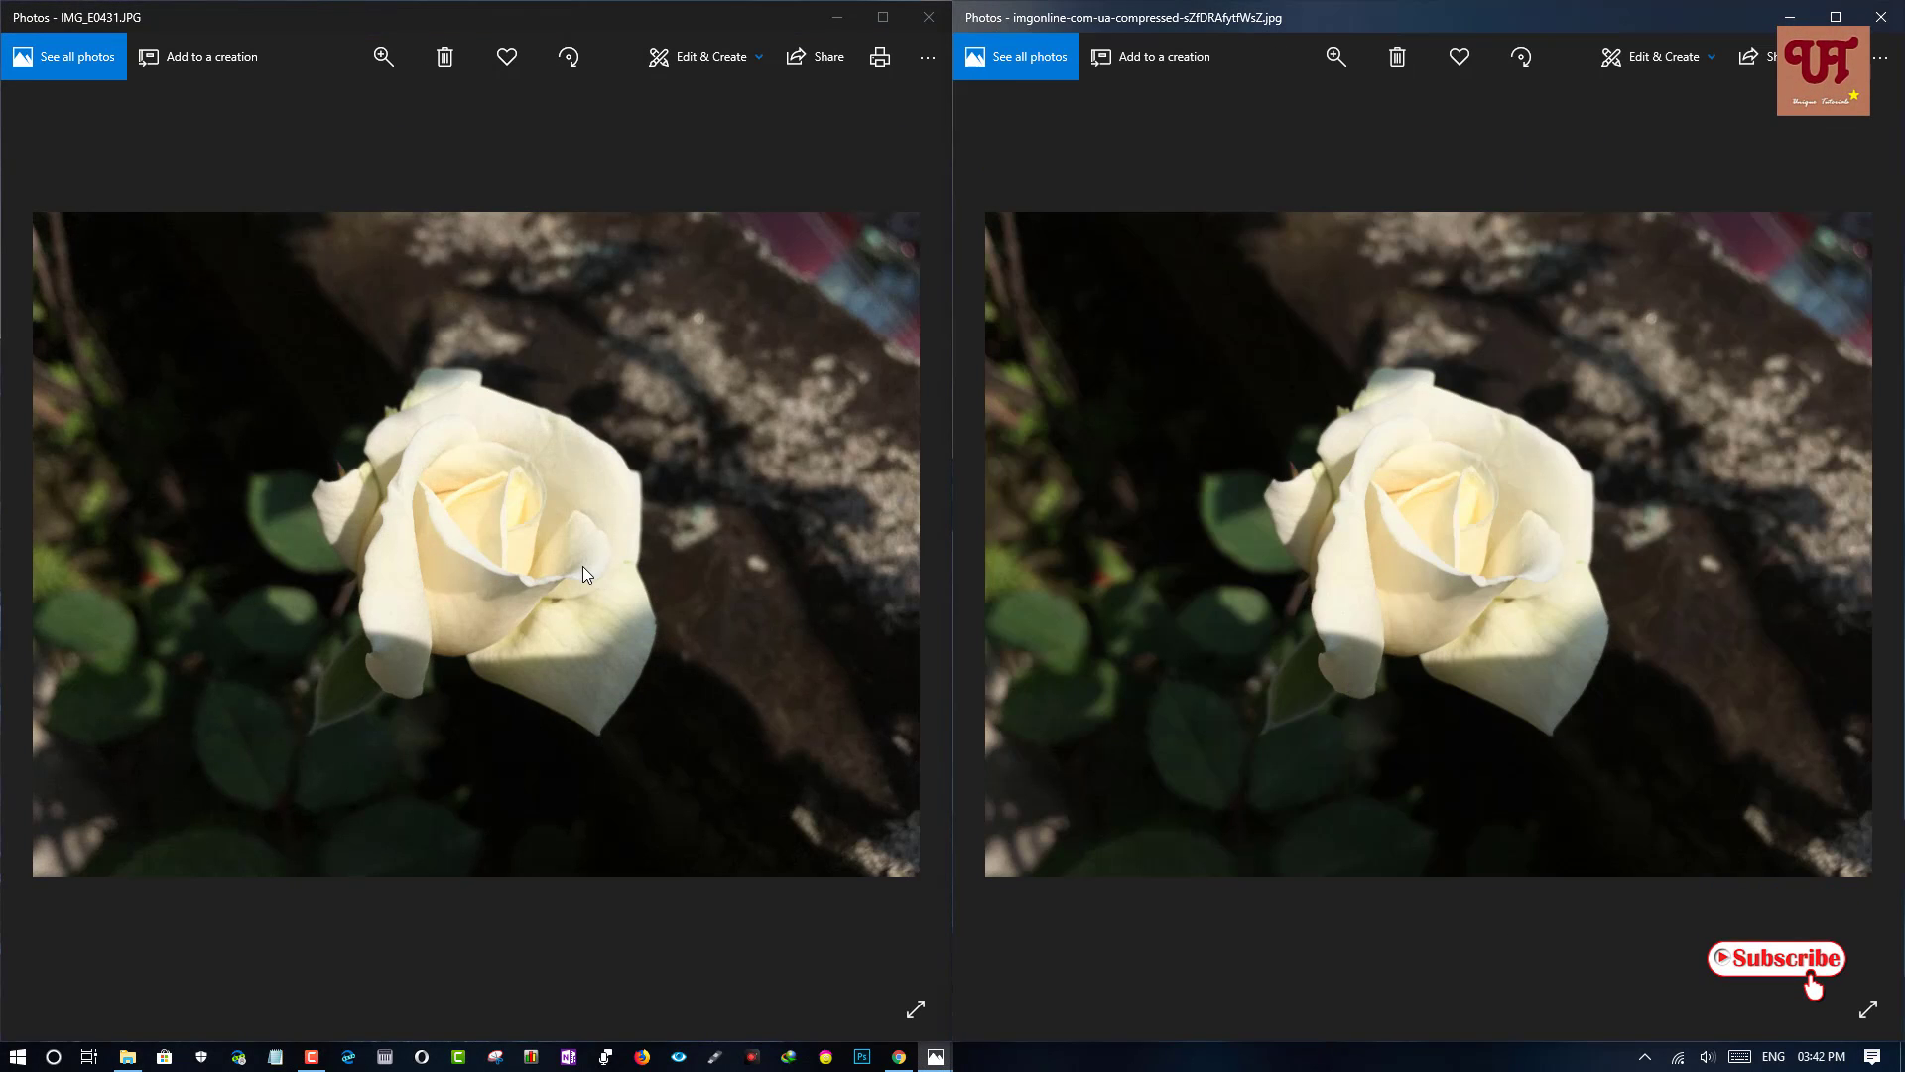
- Zoom in on both roses to compare detail, then reset both views to fit
scroll(581, 566, "up", 2)
scroll(1437, 583, "up", 2)
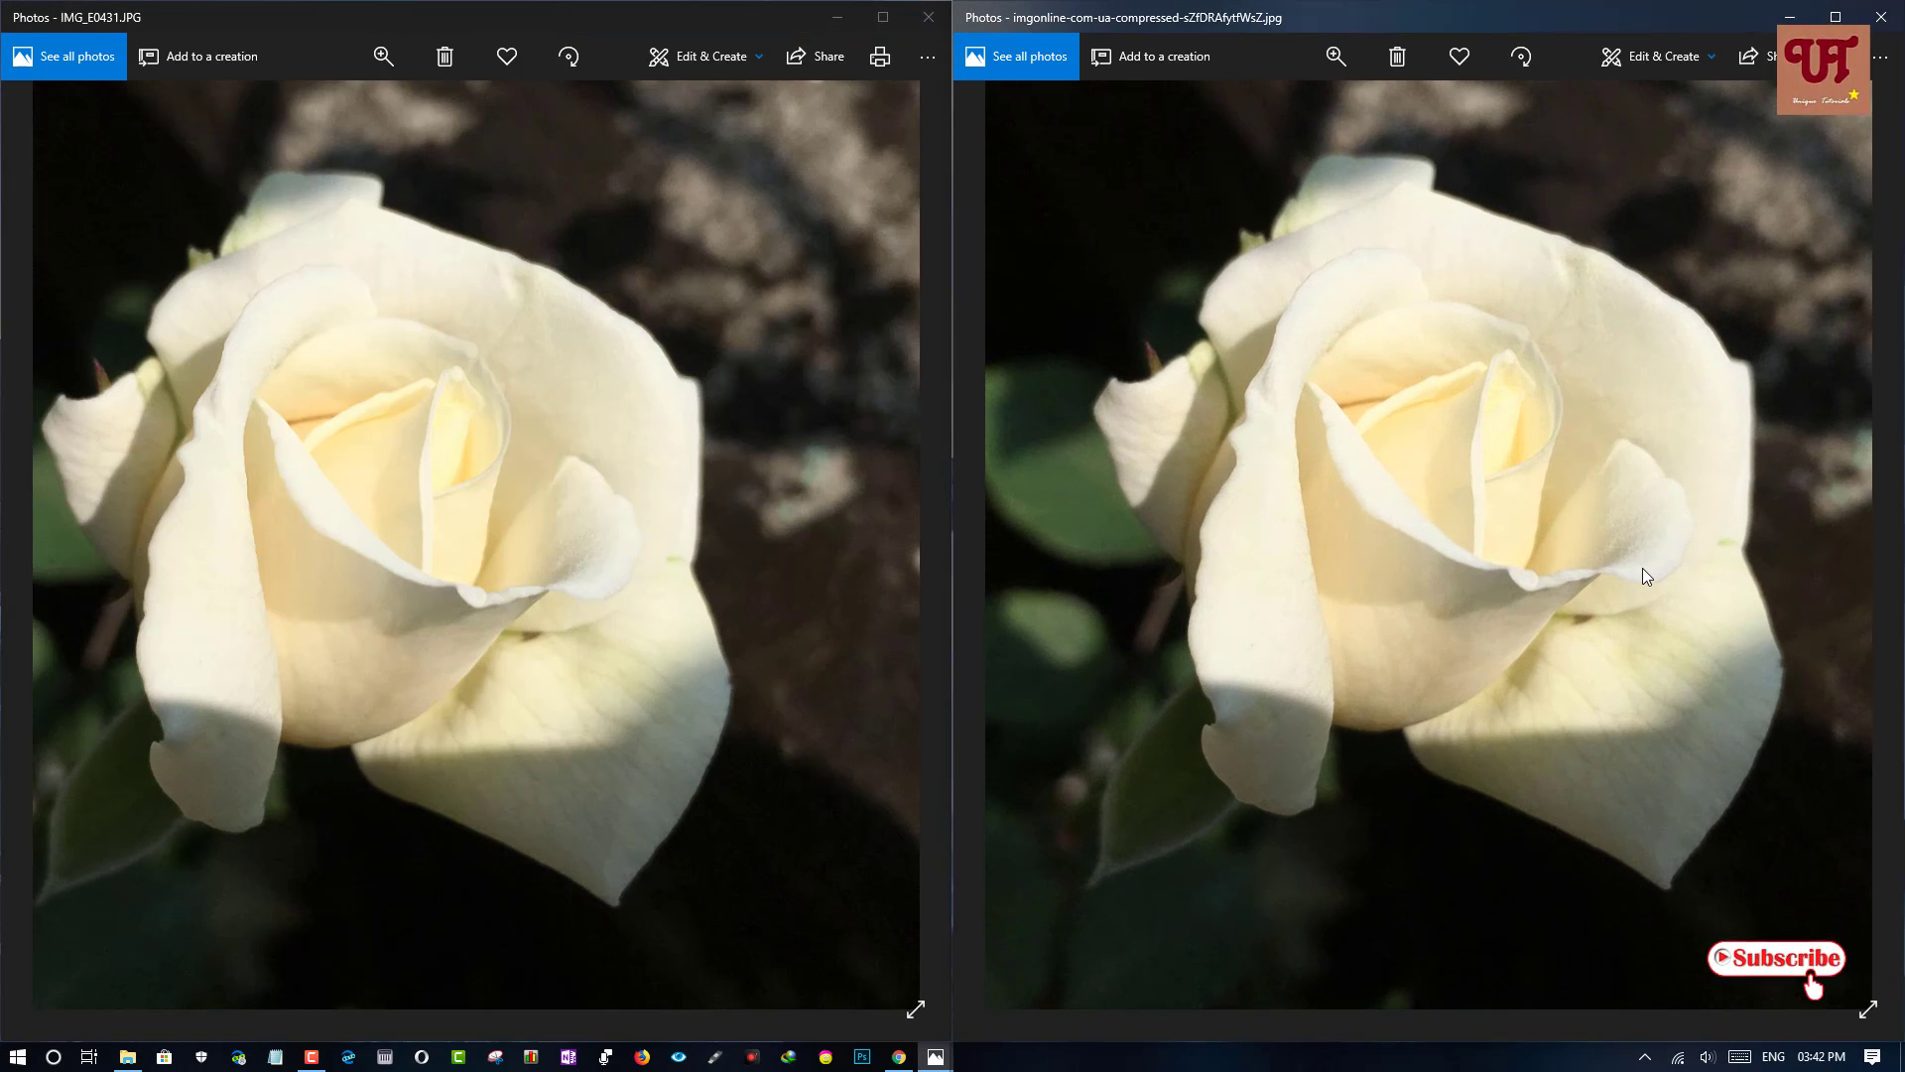
left_click_drag(1574, 437, 1570, 504)
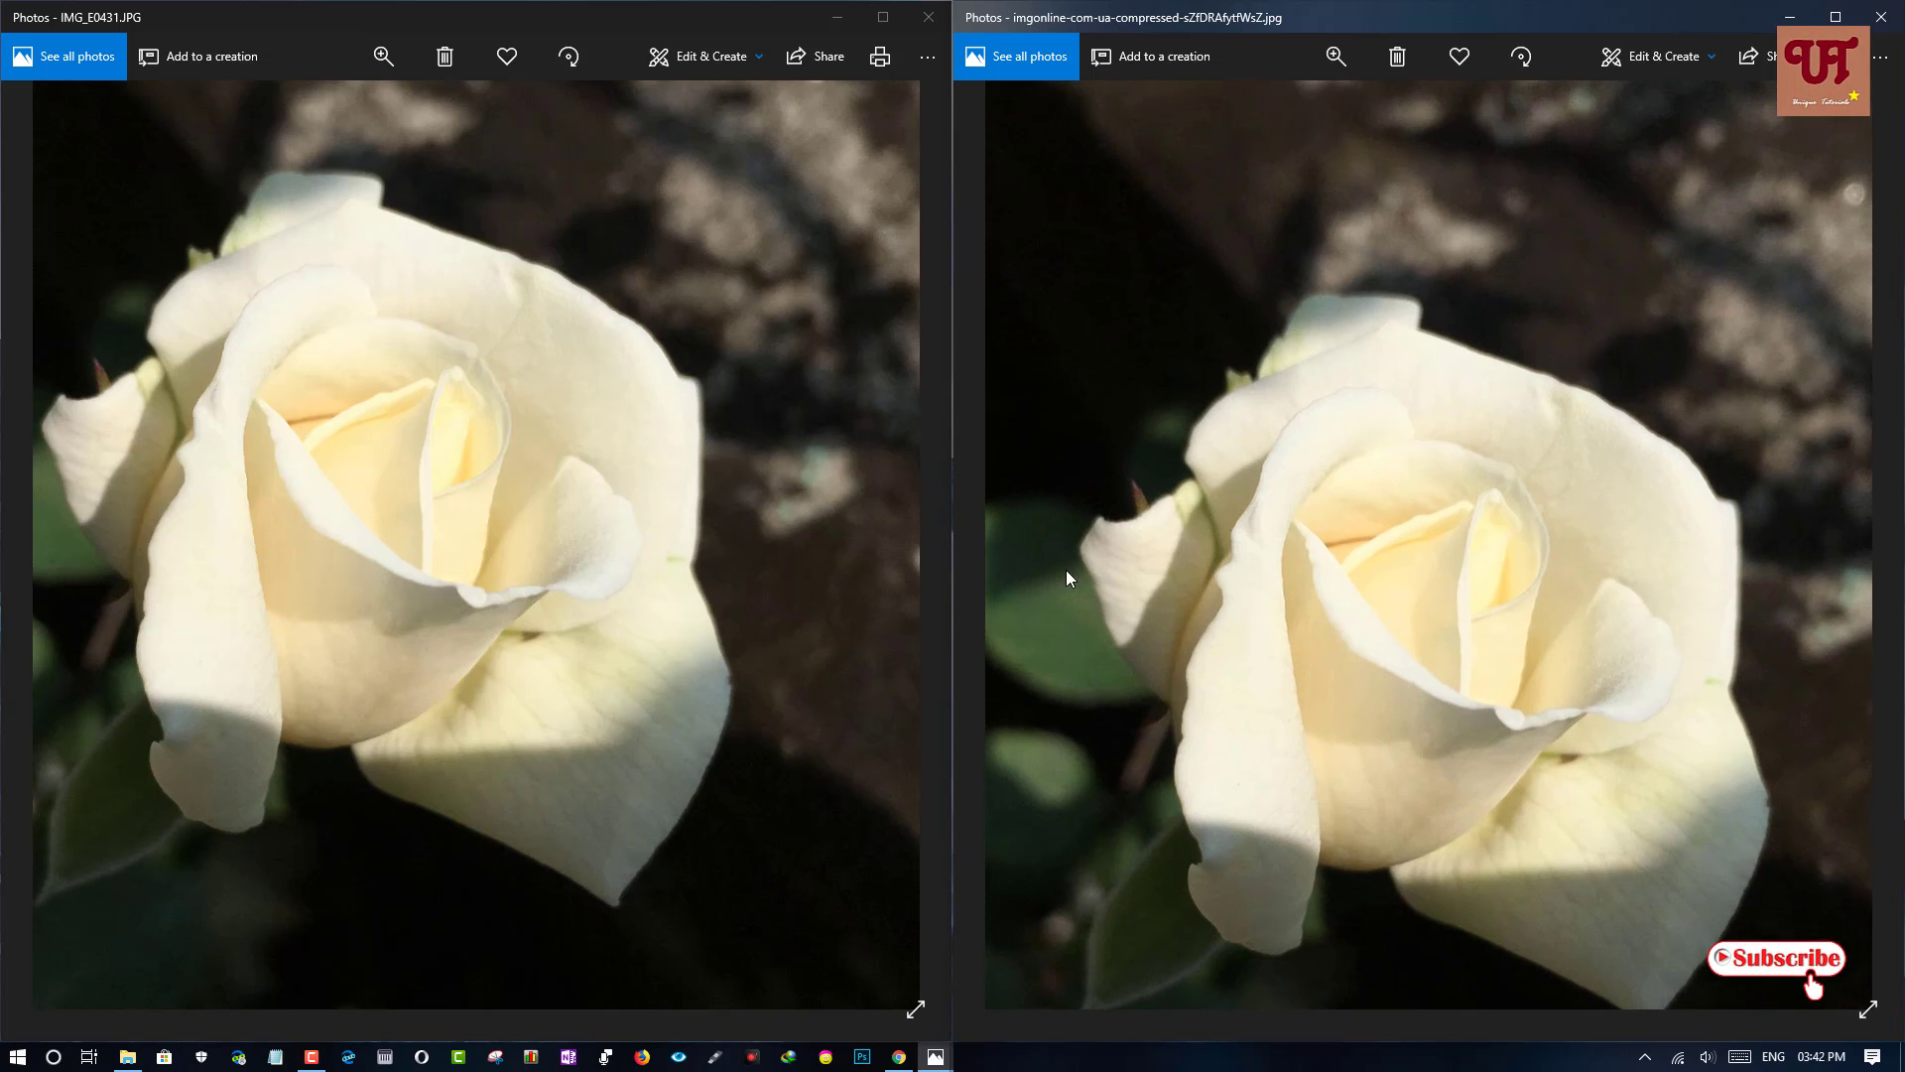
left_click(811, 546)
double_click(1550, 532)
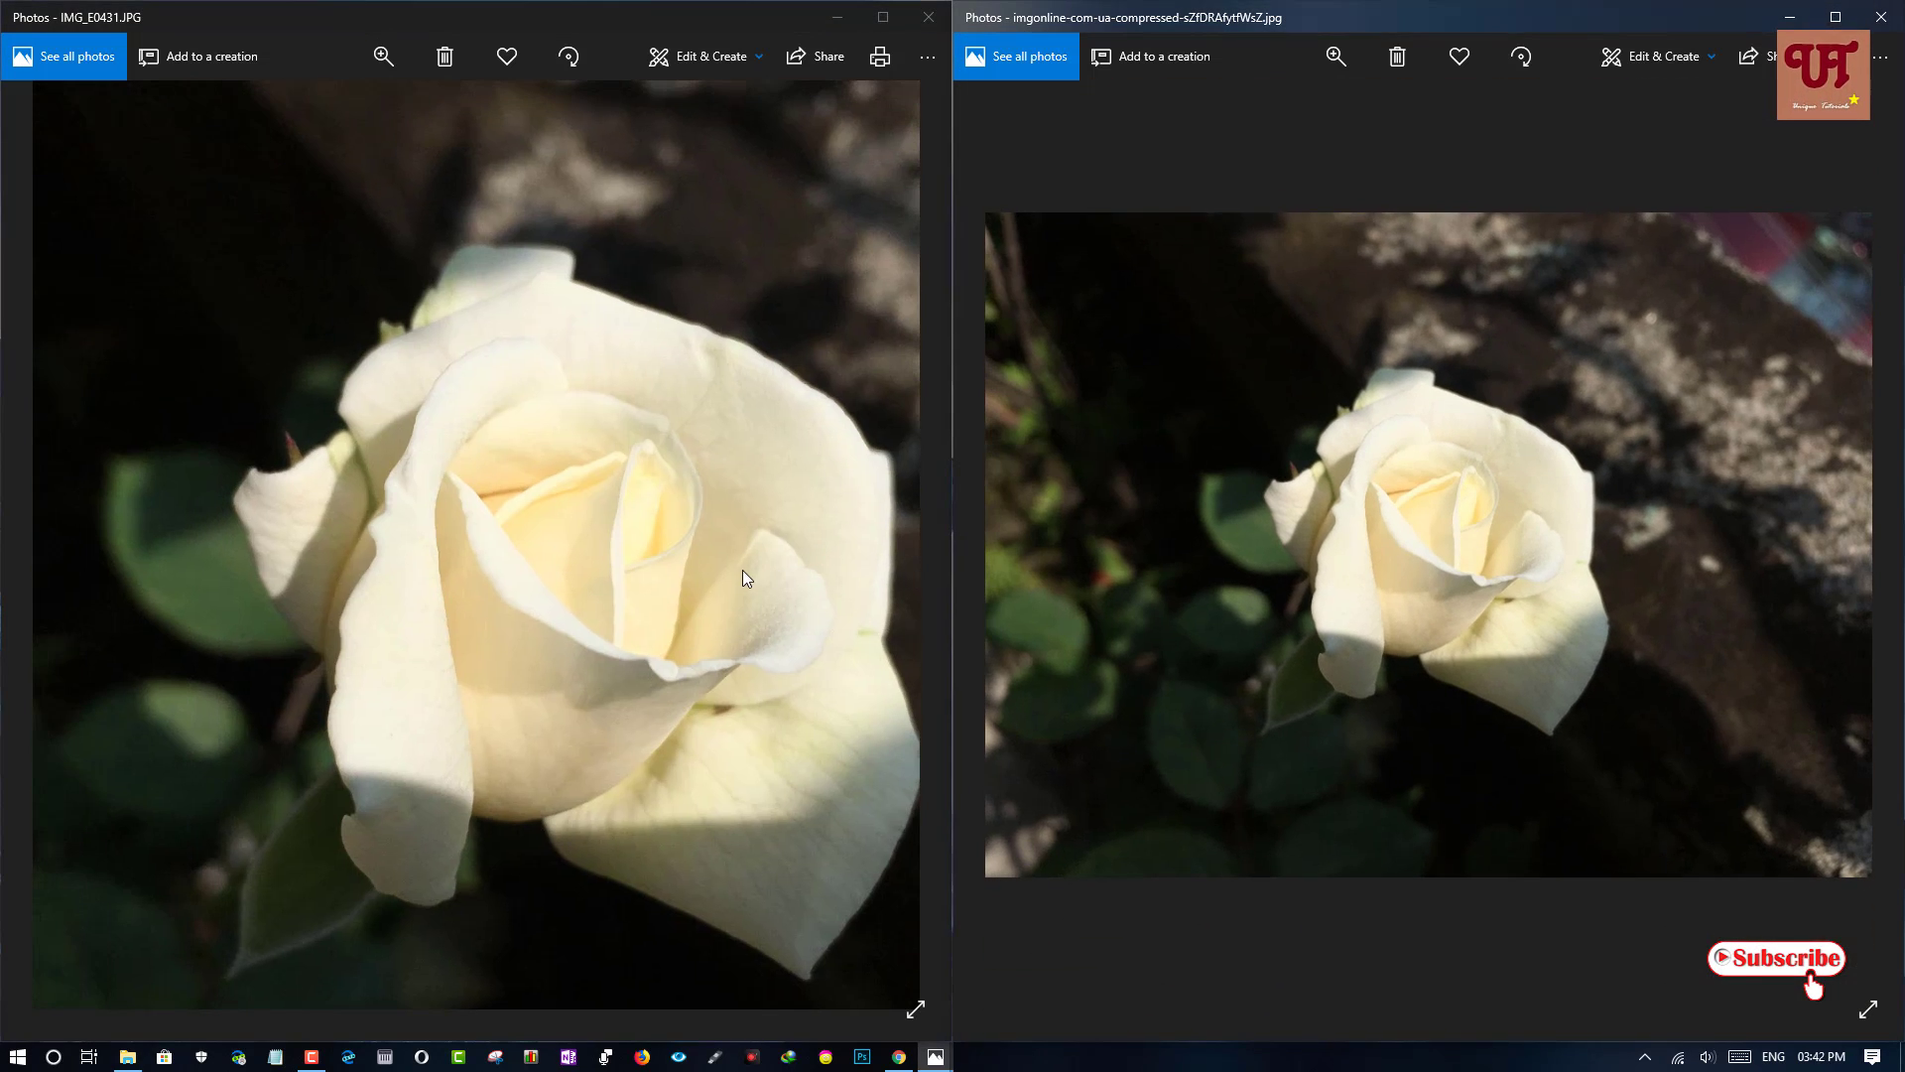
double_click(735, 568)
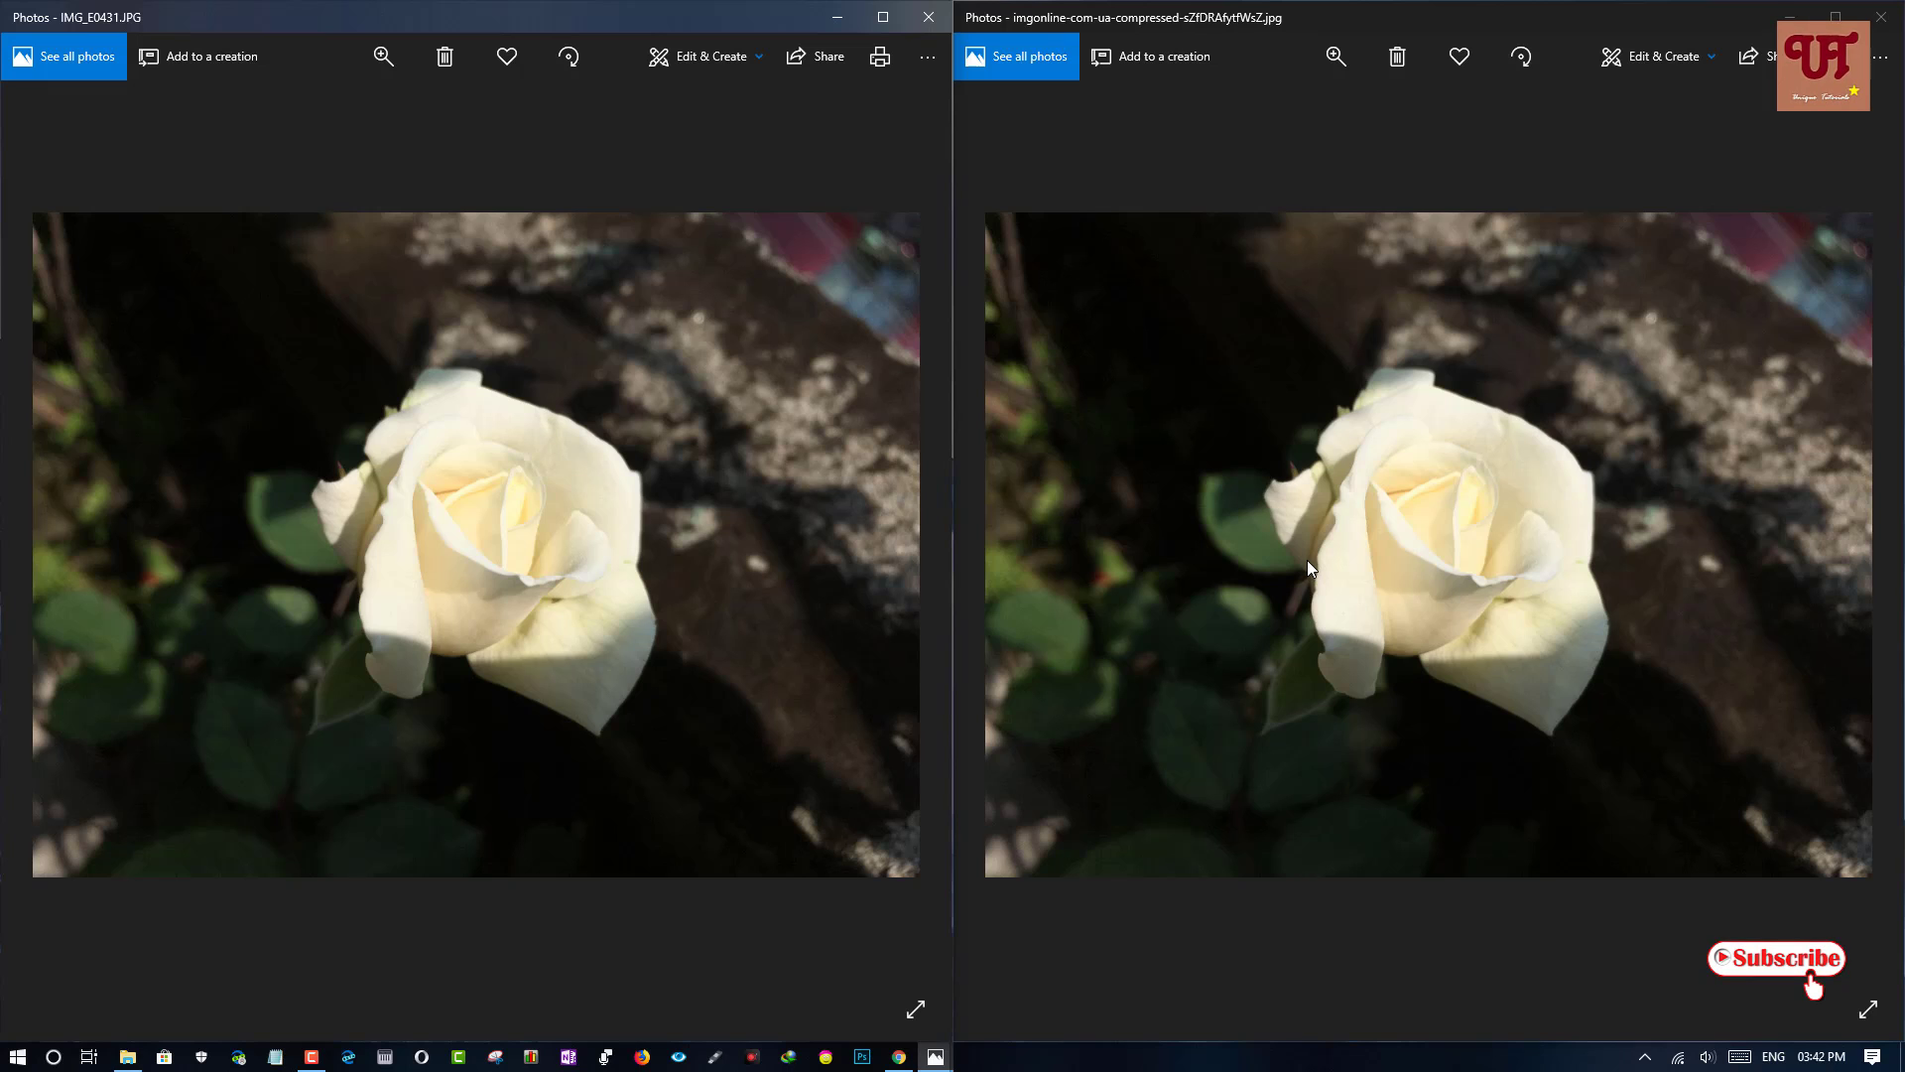